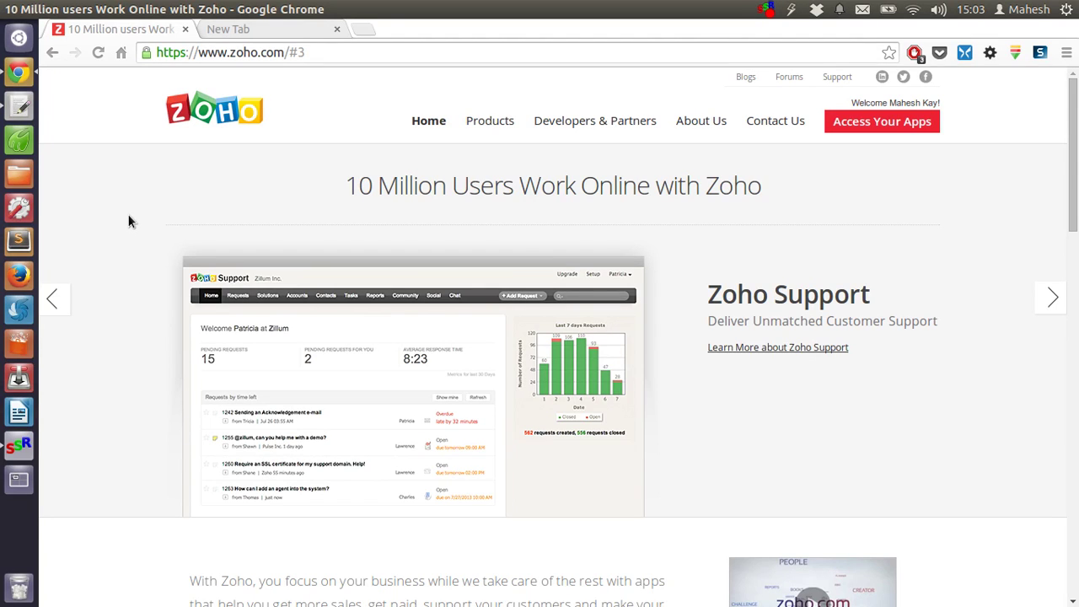
Step: Browse the zoho.com apps list, return to the top and go to your Zoho Home apps page
{"action": "scroll", "coordinate": [129, 221], "scroll_direction": "down", "scroll_amount": 3}
{"action": "scroll", "coordinate": [129, 221], "scroll_direction": "down", "scroll_amount": 9}
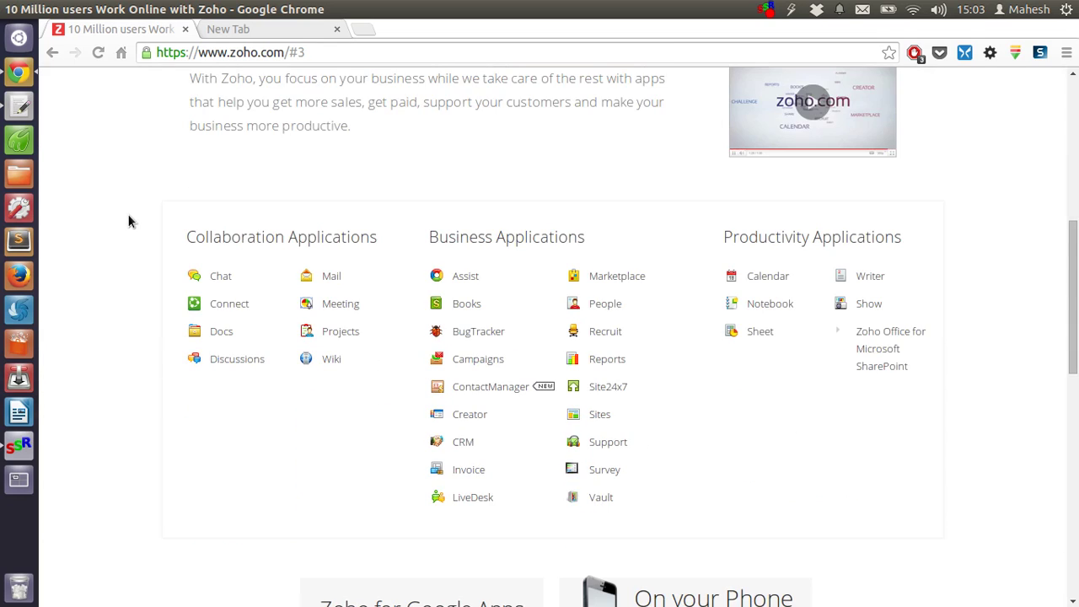
{"action": "scroll", "coordinate": [129, 221], "scroll_direction": "down", "scroll_amount": 3}
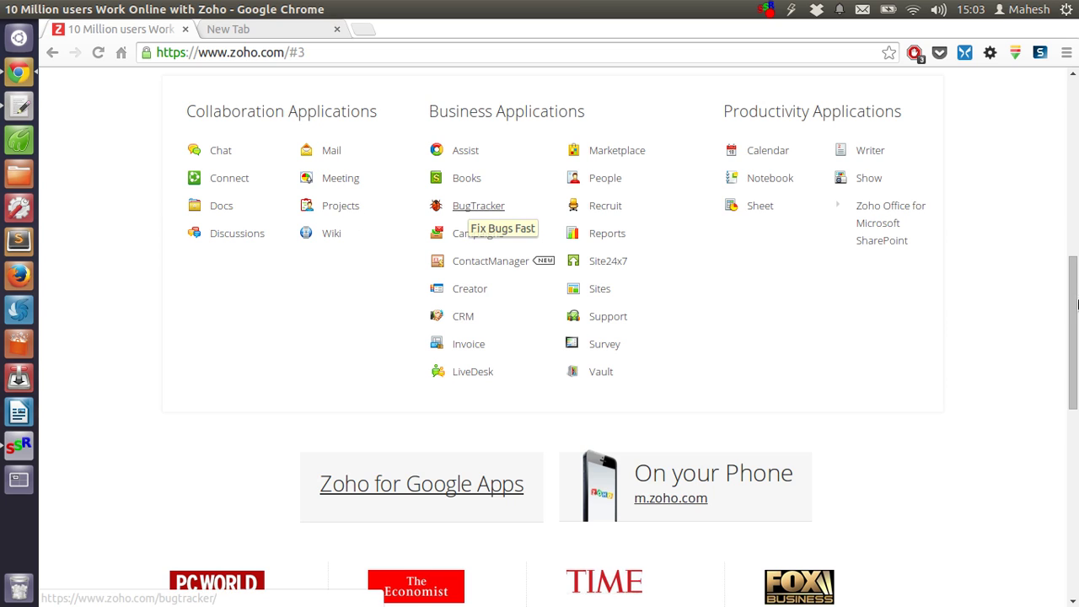
{"action": "left_click_drag", "start_coordinate": [1077, 303], "coordinate": [1076, 302]}
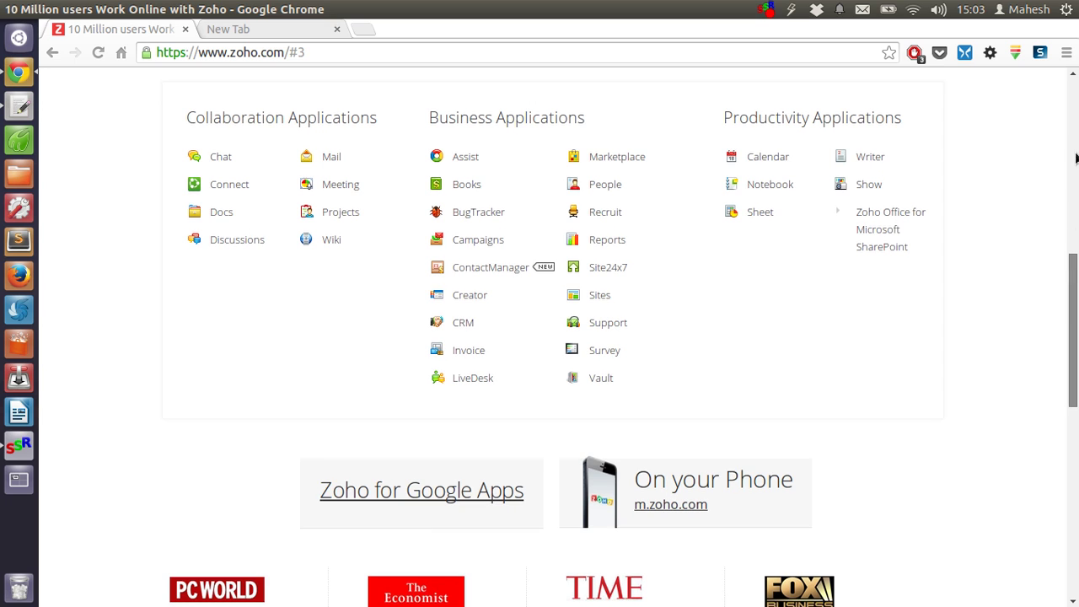
{"action": "left_click", "coordinate": [1076, 81]}
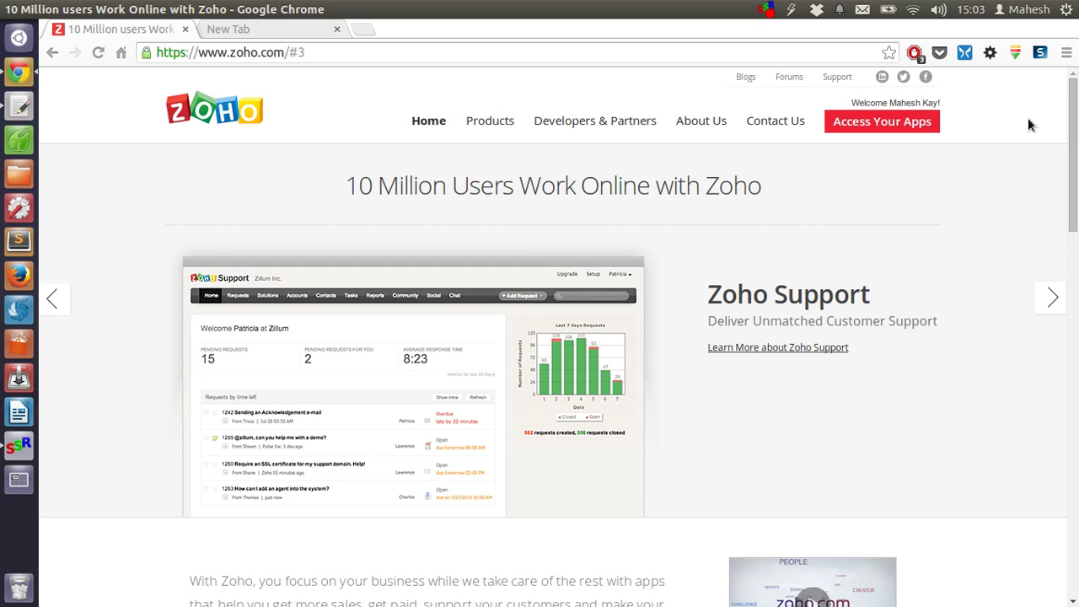
{"action": "left_click", "coordinate": [874, 121]}
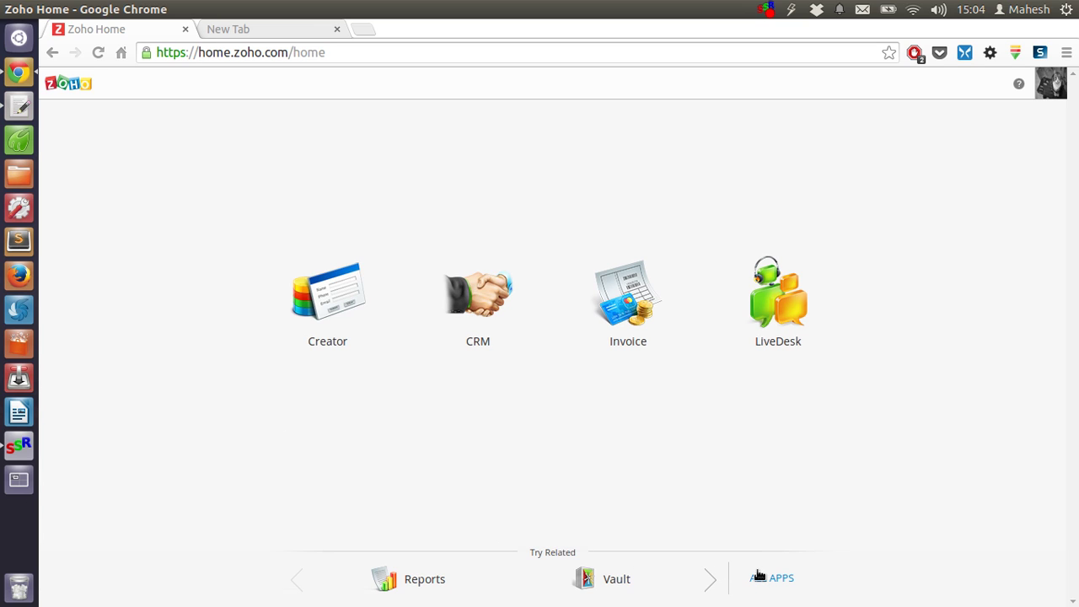
Step: Show the full Zoho apps list and try Zoho Docs in a new tab
{"action": "left_click", "coordinate": [758, 576]}
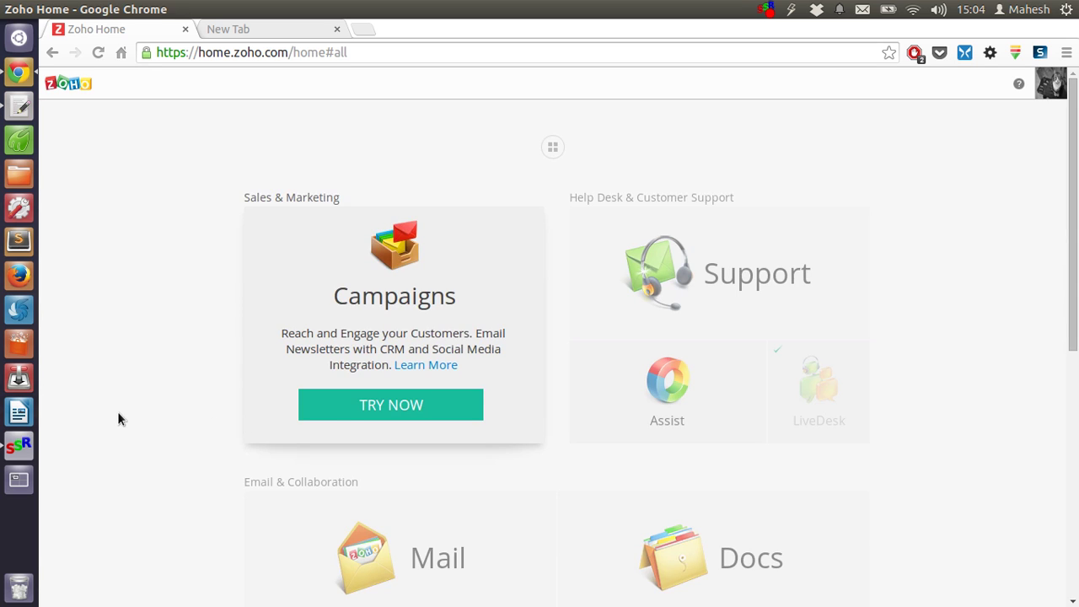
{"action": "scroll", "coordinate": [116, 411], "scroll_direction": "down", "scroll_amount": 5}
{"action": "scroll", "coordinate": [118, 413], "scroll_direction": "down", "scroll_amount": 2}
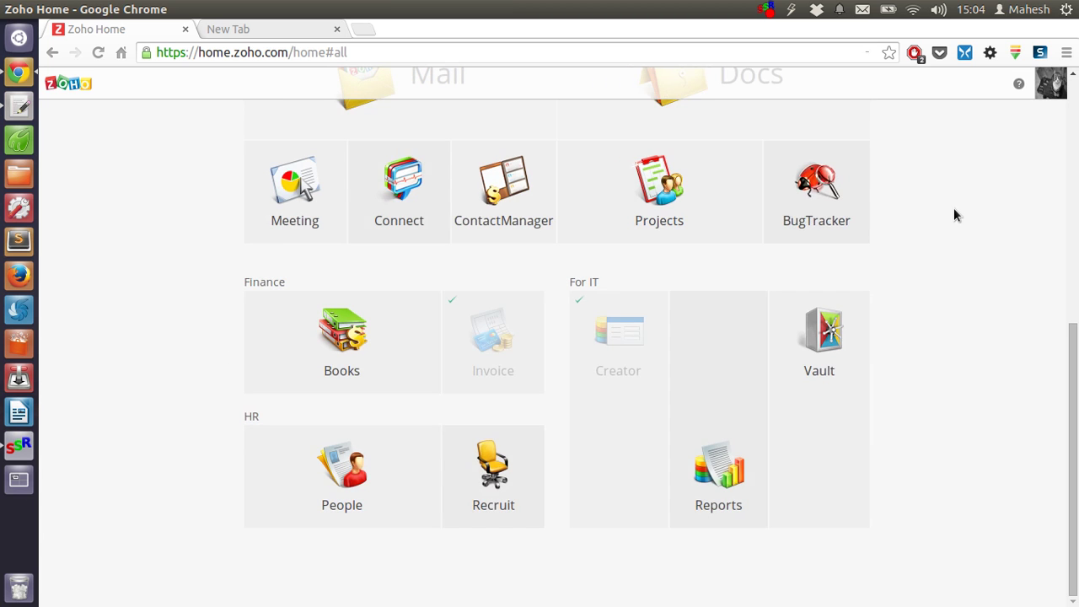
{"action": "scroll", "coordinate": [806, 242], "scroll_direction": "up", "scroll_amount": 3}
{"action": "mouse_move", "coordinate": [807, 242]}
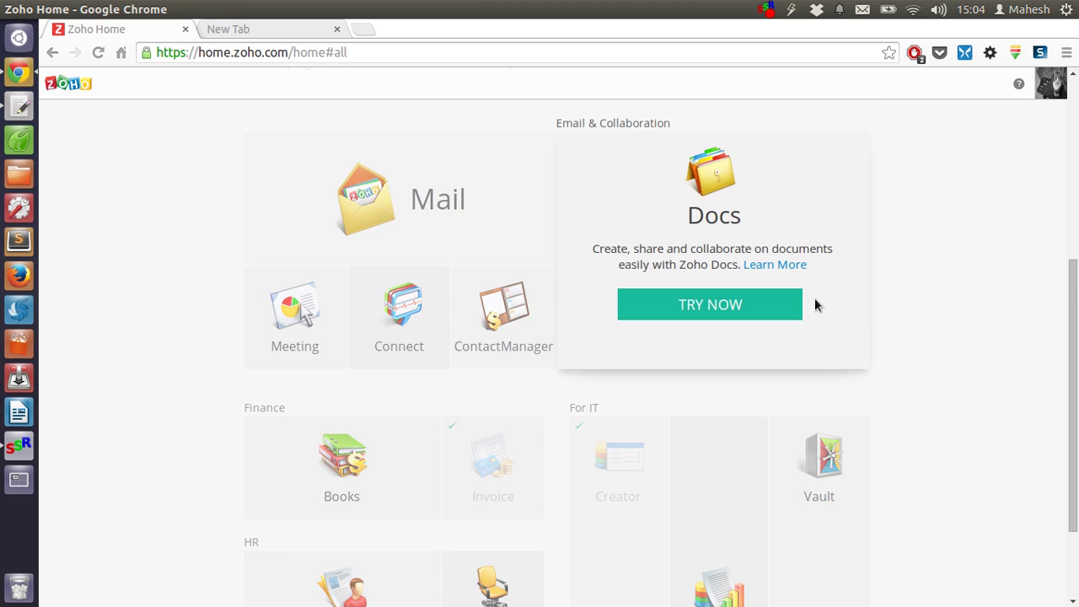
{"action": "left_click", "coordinate": [695, 303]}
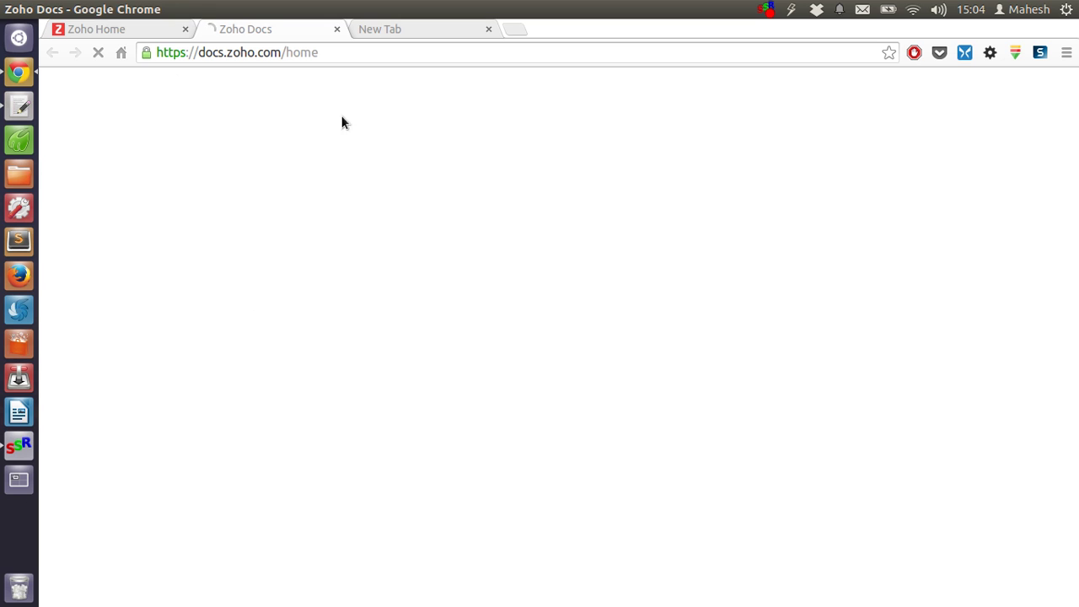
Step: Back on Zoho Home, launch BugTracker in a new tab and close the Zoho Docs tab
{"action": "left_click", "coordinate": [120, 34]}
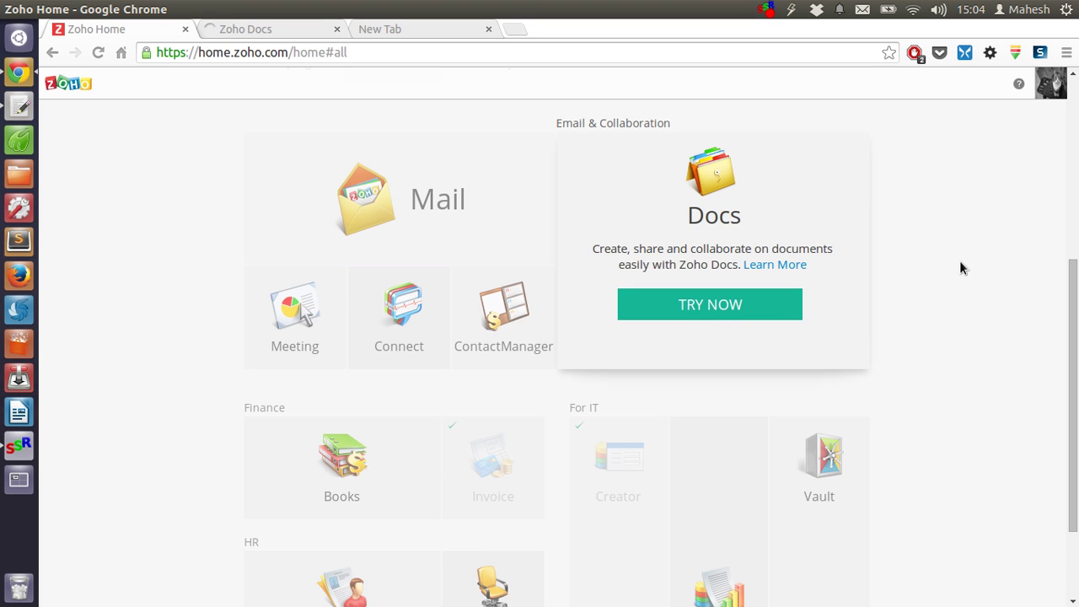
{"action": "scroll", "coordinate": [961, 268], "scroll_direction": "down", "scroll_amount": 3}
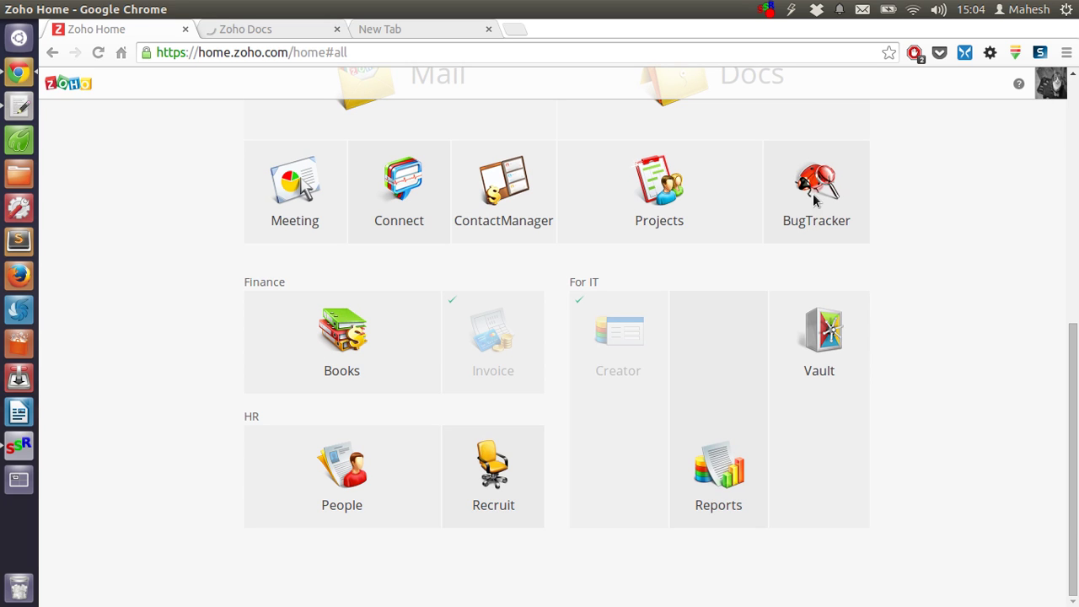
{"action": "mouse_move", "coordinate": [802, 213]}
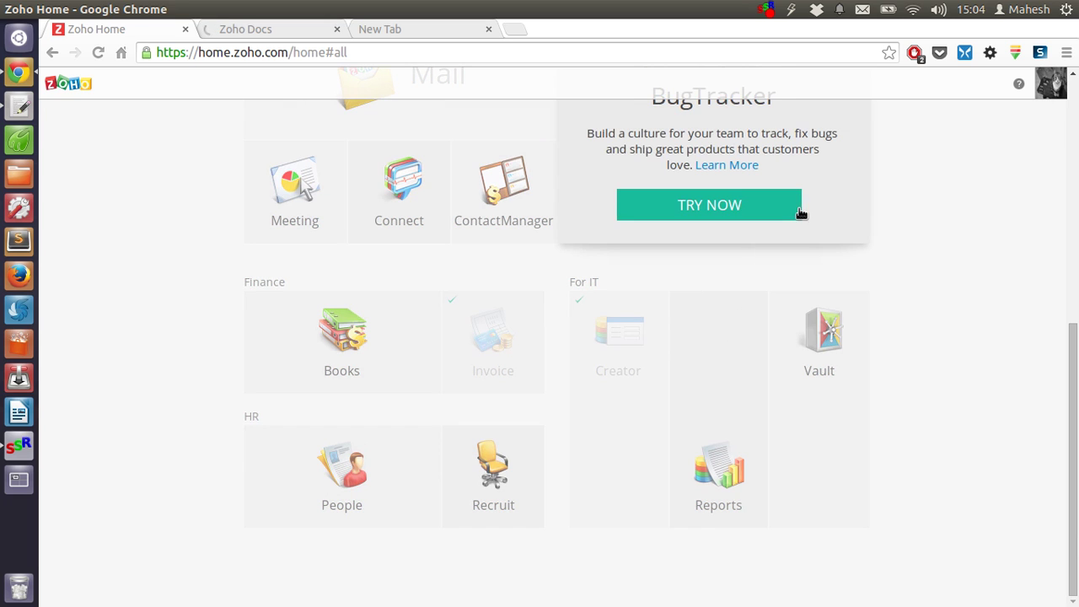
{"action": "left_click", "coordinate": [737, 205]}
{"action": "left_click", "coordinate": [488, 29]}
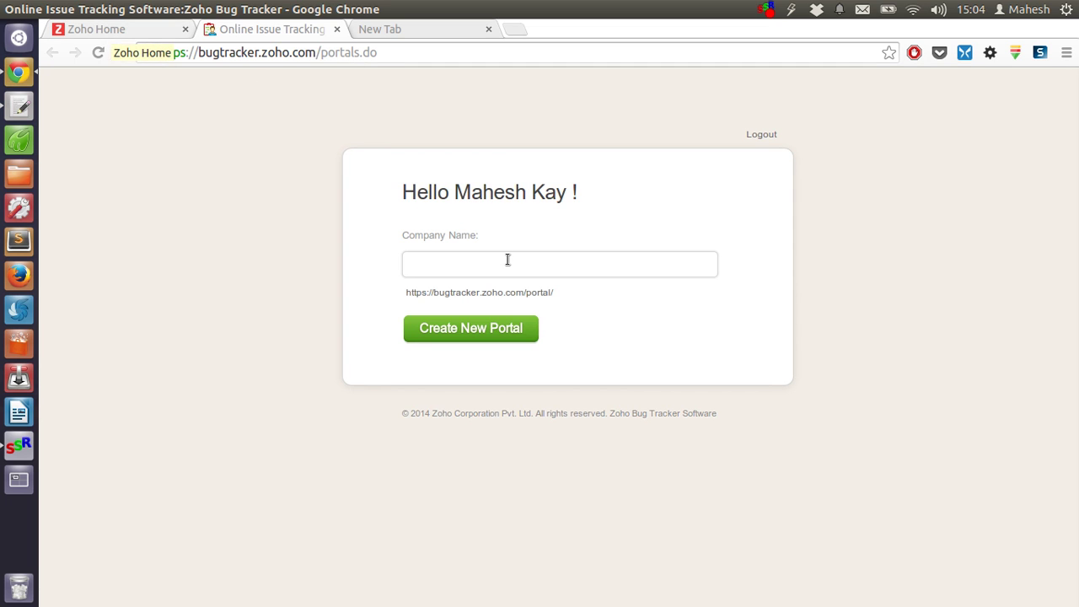
Step: Create a new company portal with the company name 'Devnami'
{"action": "left_click", "coordinate": [505, 259]}
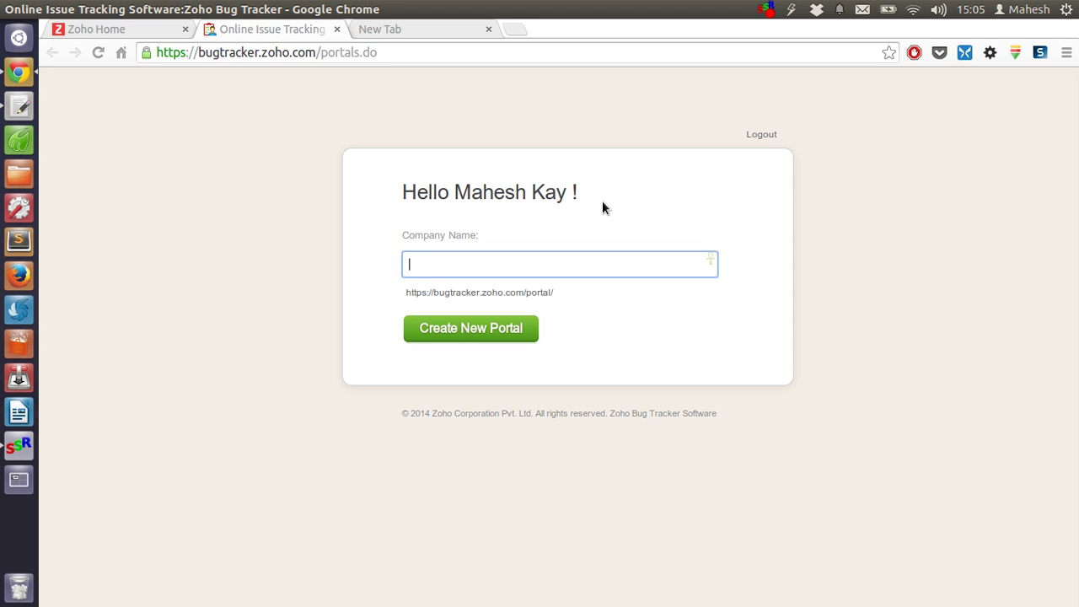
{"action": "type", "text": "Devnami"}
{"action": "left_click", "coordinate": [478, 335]}
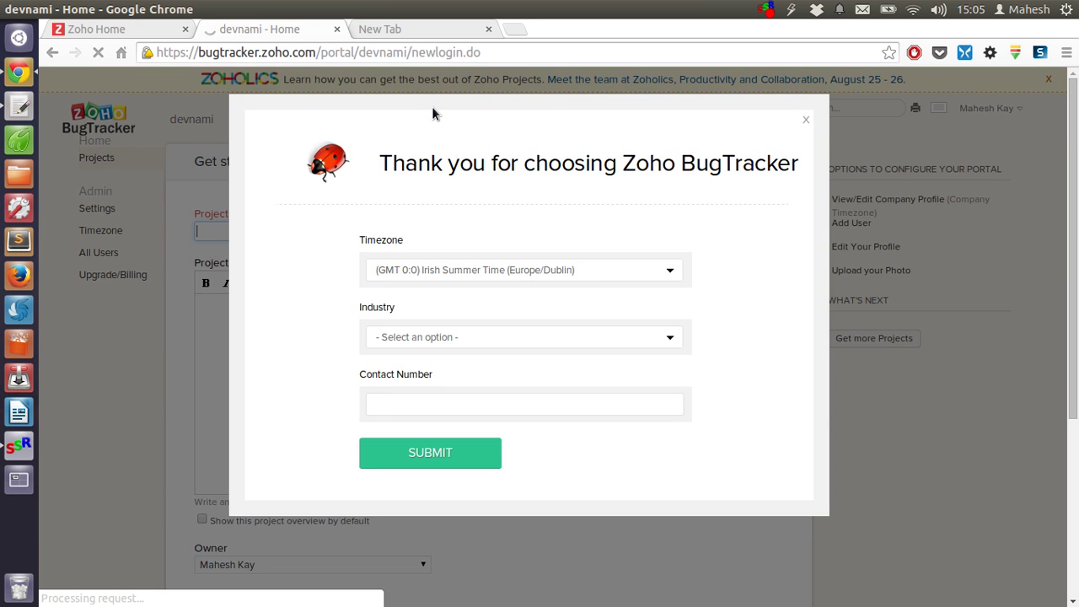
Step: Set the portal timezone to India Standard Time (Asia/Calcutta)
{"action": "left_click", "coordinate": [536, 268]}
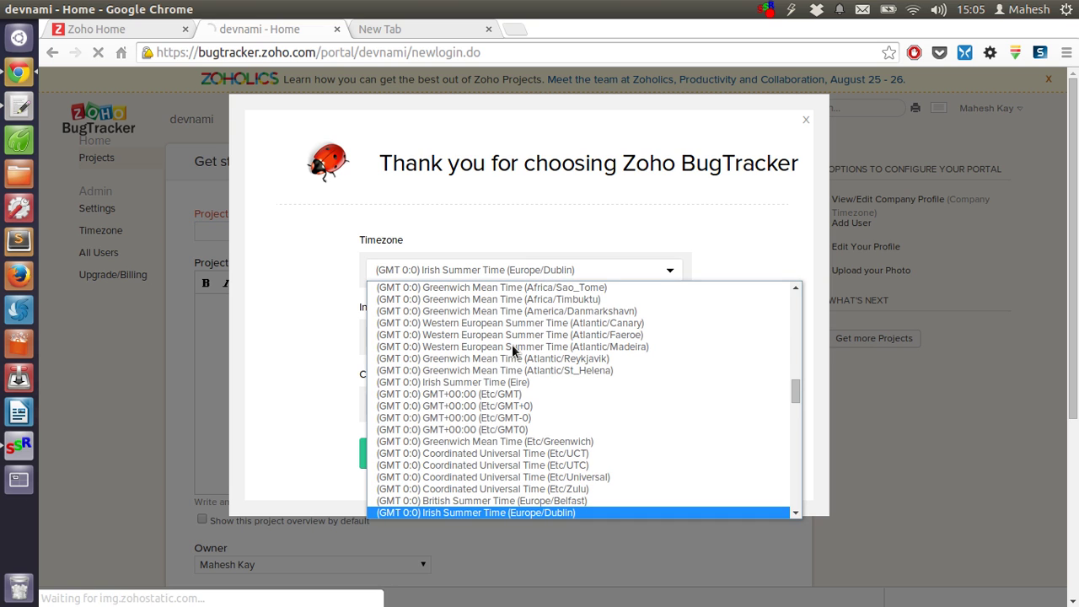
{"action": "scroll", "coordinate": [511, 337], "scroll_direction": "down", "scroll_amount": 5}
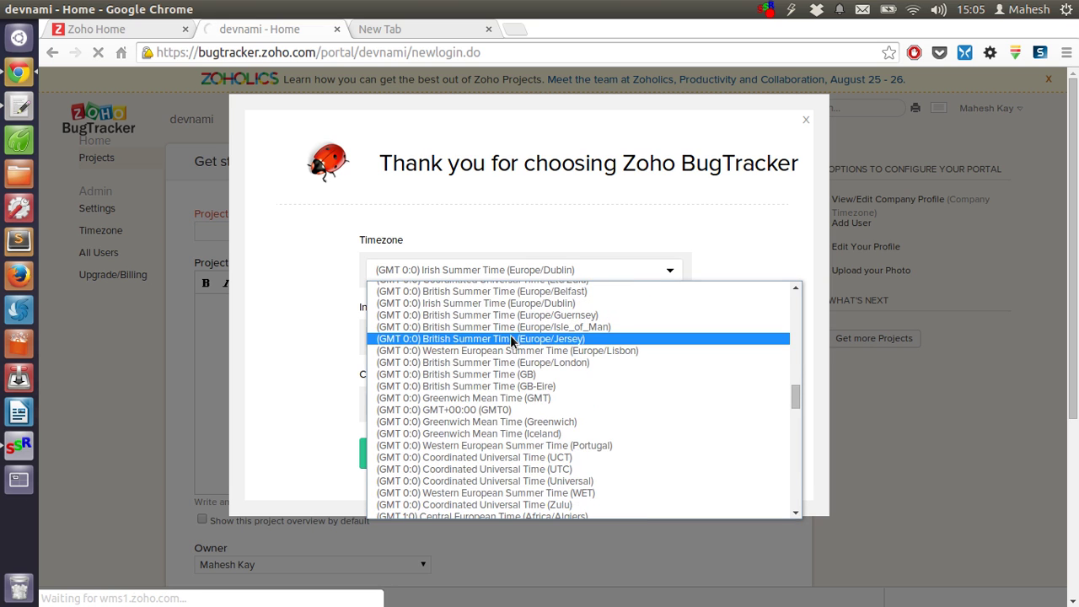
{"action": "scroll", "coordinate": [511, 339], "scroll_direction": "down", "scroll_amount": 6}
{"action": "scroll", "coordinate": [509, 337], "scroll_direction": "down", "scroll_amount": 20}
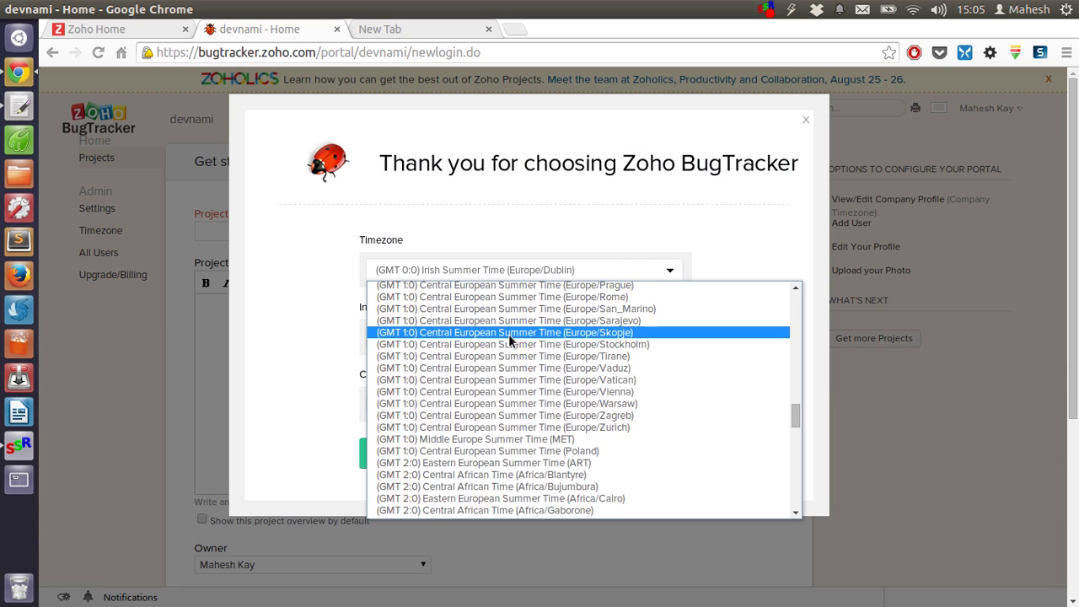
{"action": "scroll", "coordinate": [508, 337], "scroll_direction": "down", "scroll_amount": 20}
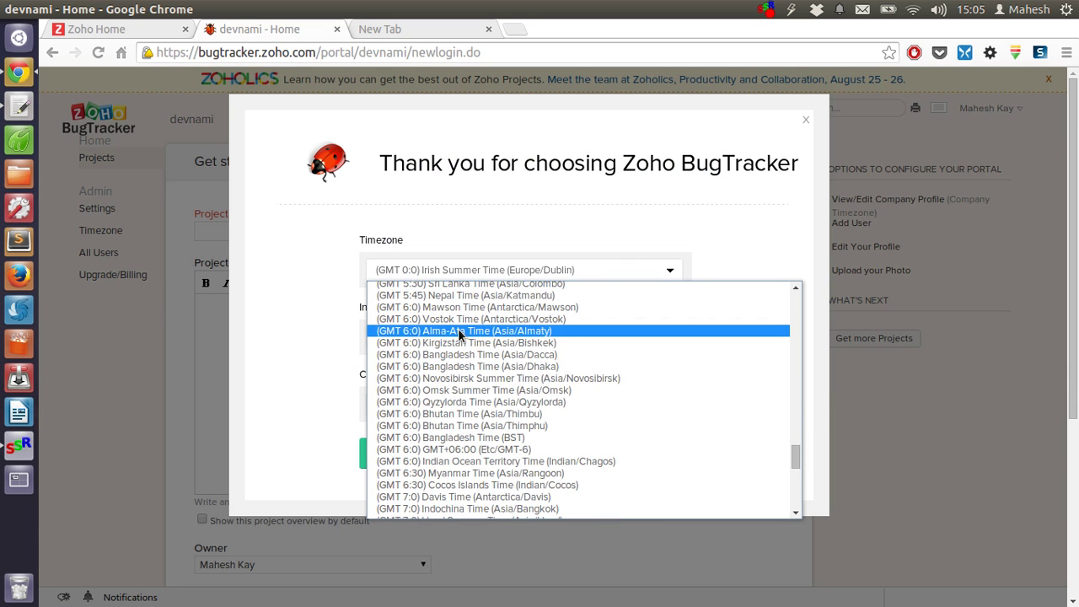
{"action": "scroll", "coordinate": [455, 335], "scroll_direction": "up", "scroll_amount": 1}
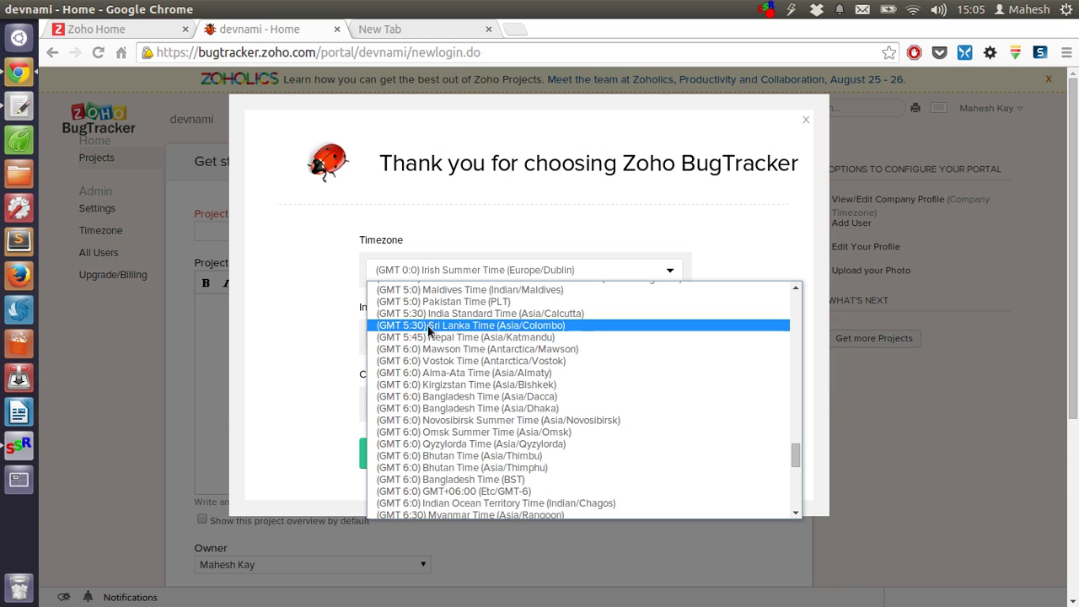
{"action": "left_click", "coordinate": [432, 314]}
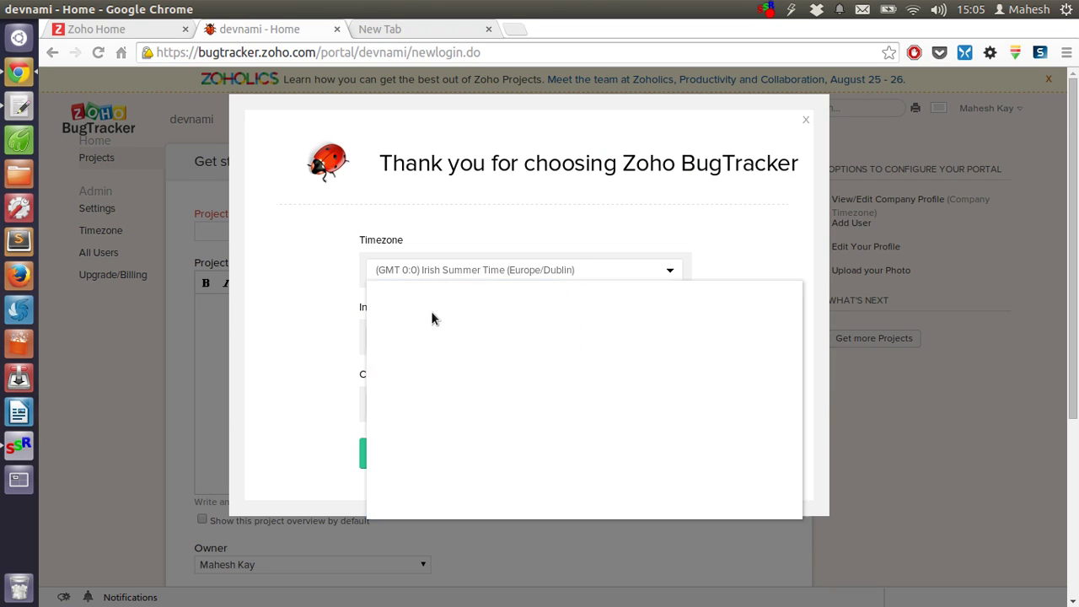
Step: Choose Computer and Software as the industry and submit the welcome details
{"action": "left_click", "coordinate": [435, 336]}
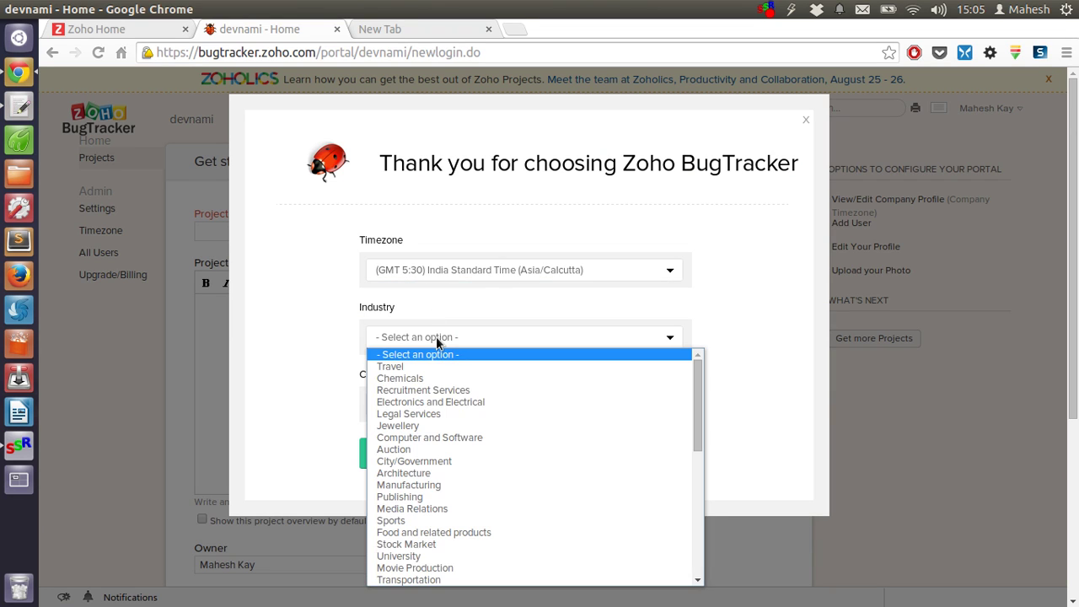
{"action": "scroll", "coordinate": [437, 389], "scroll_direction": "down", "scroll_amount": 8}
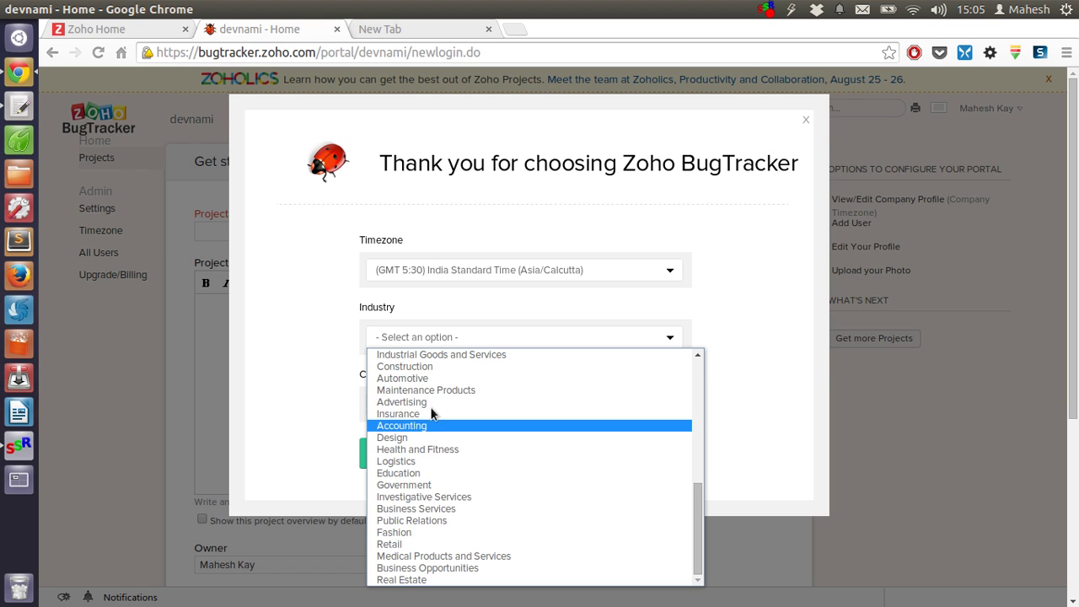
{"action": "scroll", "coordinate": [430, 403], "scroll_direction": "up", "scroll_amount": 2}
{"action": "scroll", "coordinate": [433, 405], "scroll_direction": "up", "scroll_amount": 1}
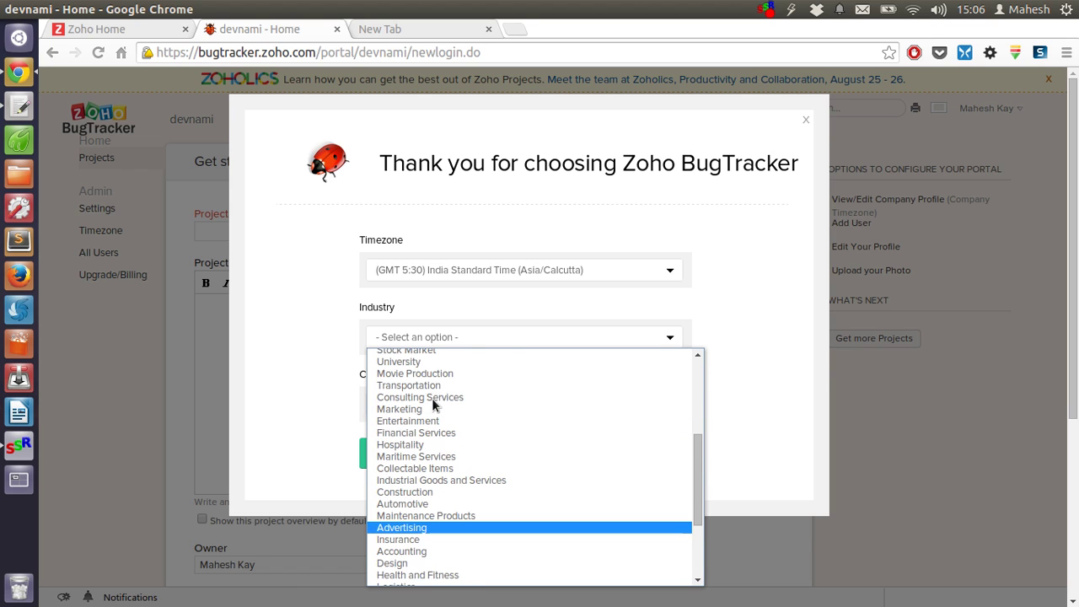
{"action": "scroll", "coordinate": [433, 404], "scroll_direction": "up", "scroll_amount": 3}
{"action": "scroll", "coordinate": [432, 404], "scroll_direction": "up", "scroll_amount": 1}
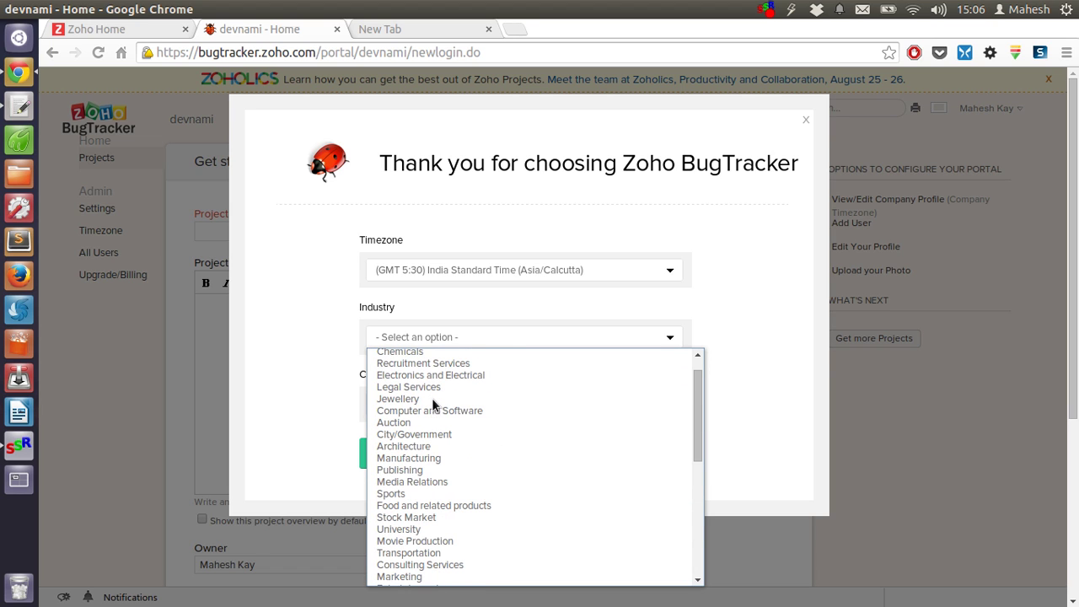
{"action": "left_click", "coordinate": [433, 414]}
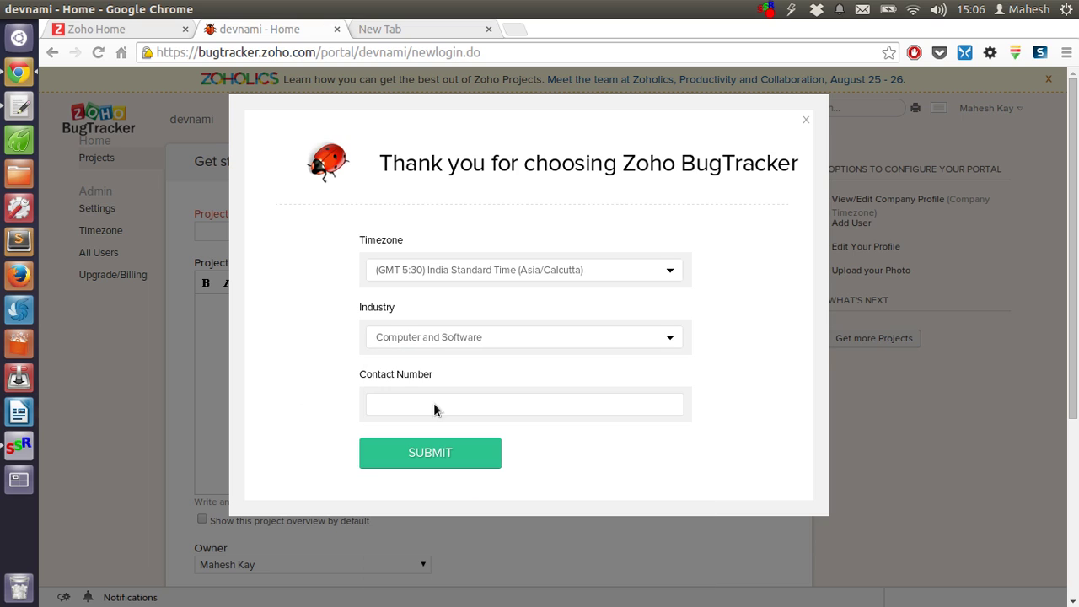
{"action": "left_click", "coordinate": [438, 404]}
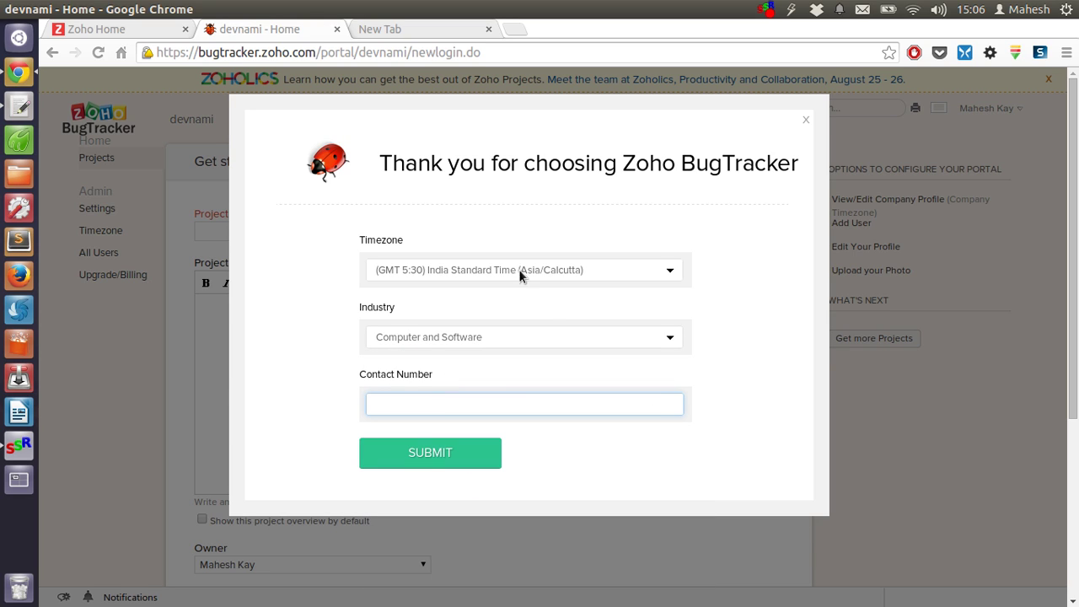
{"action": "left_click", "coordinate": [444, 463]}
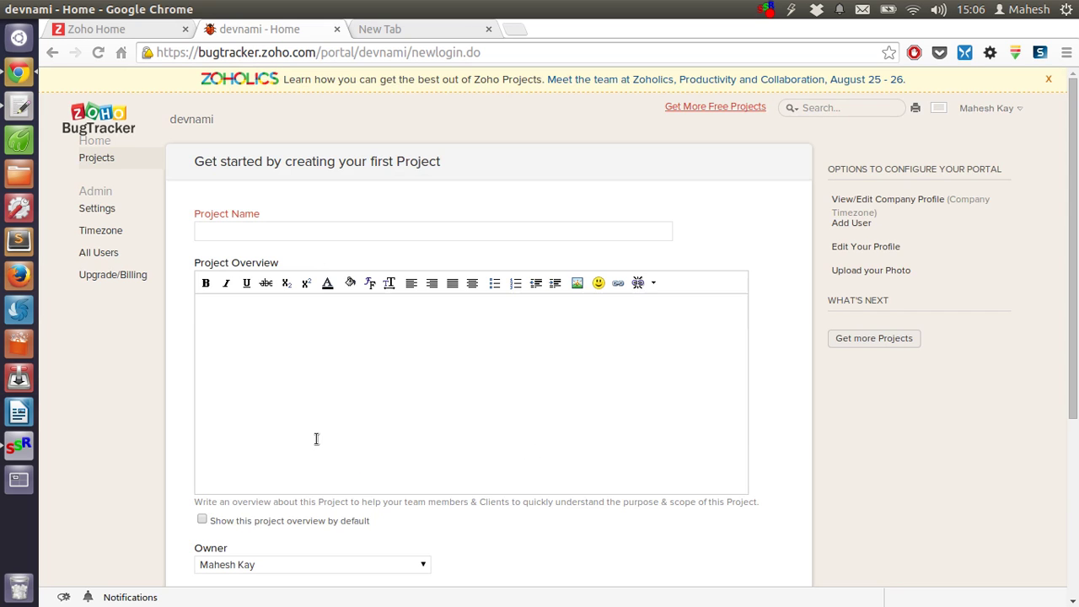
Step: Name the project 'App Tests', write its app-testing overview, and show that overview by default
{"action": "left_click", "coordinate": [430, 225]}
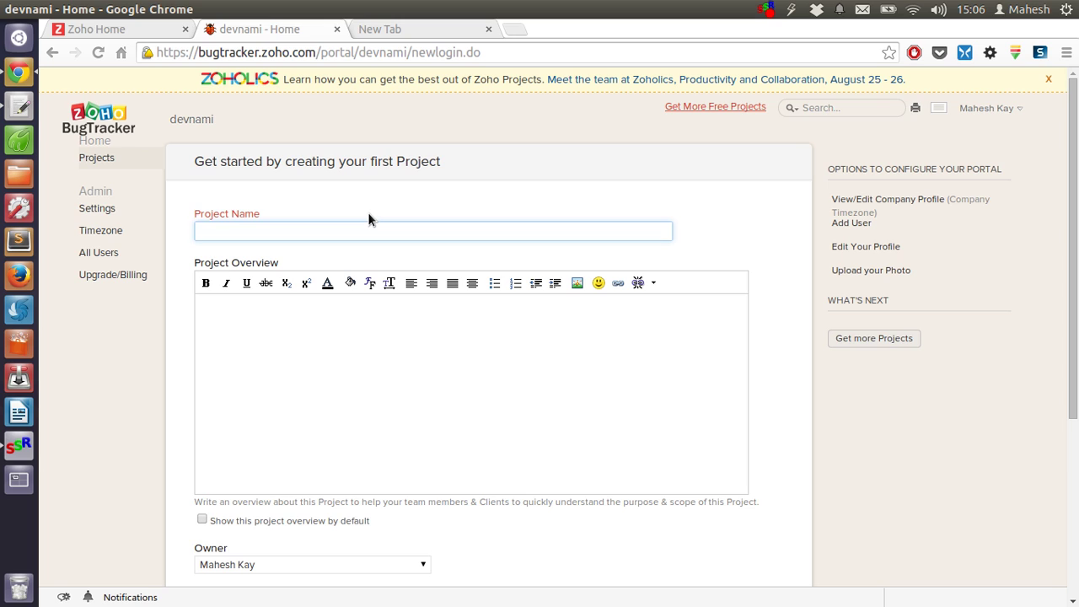
{"action": "type", "text": "App Tests"}
{"action": "left_click", "coordinate": [354, 402]}
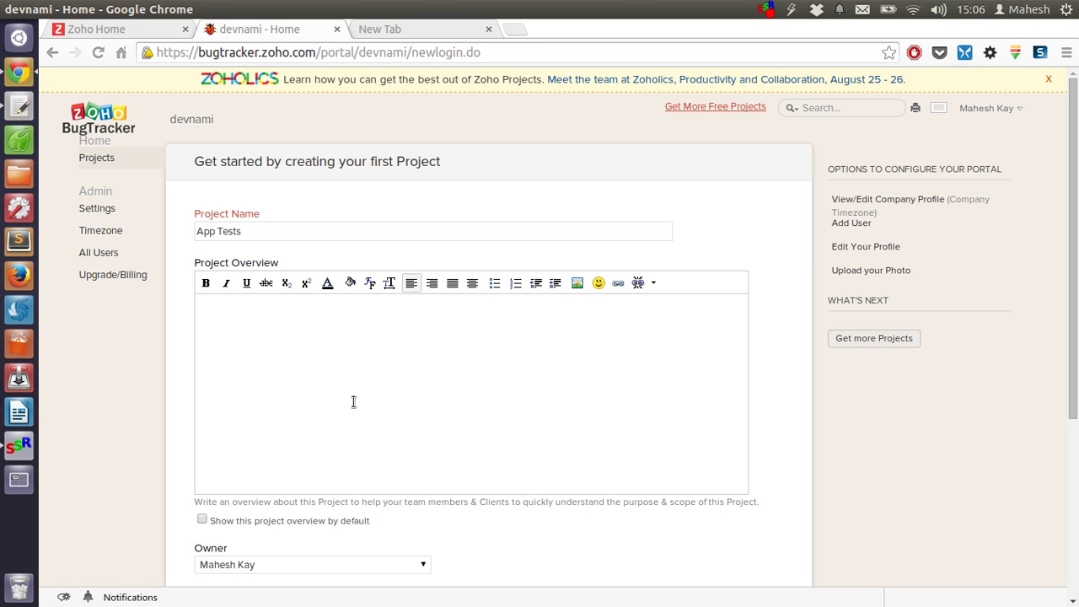
{"action": "type", "text": "Aim of our project is to test the apps and "}
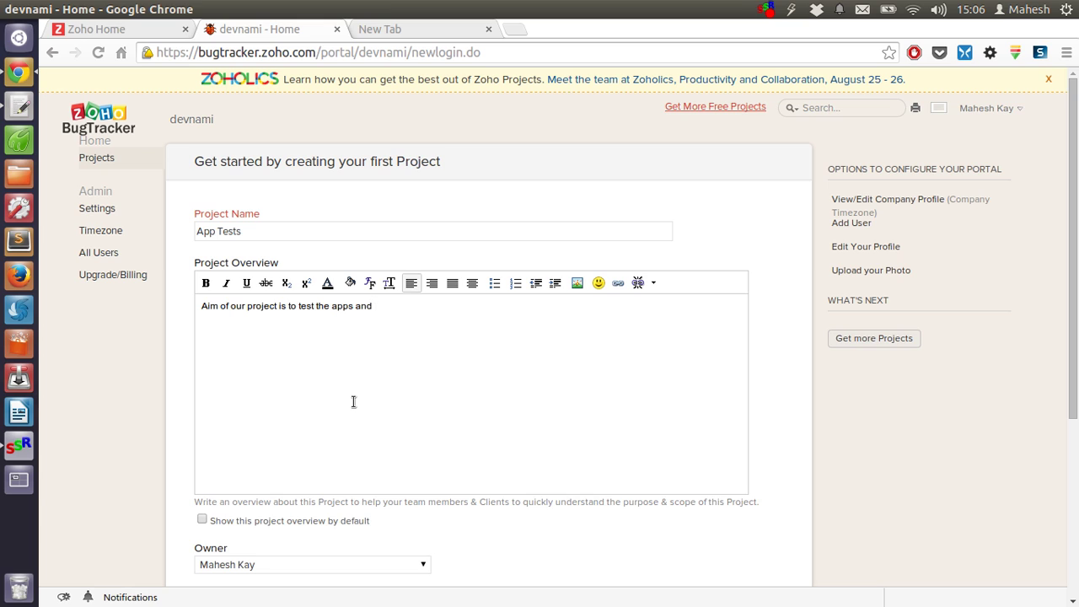
{"action": "type", "text": "notify the"}
{"action": "type", "text": "companis"}
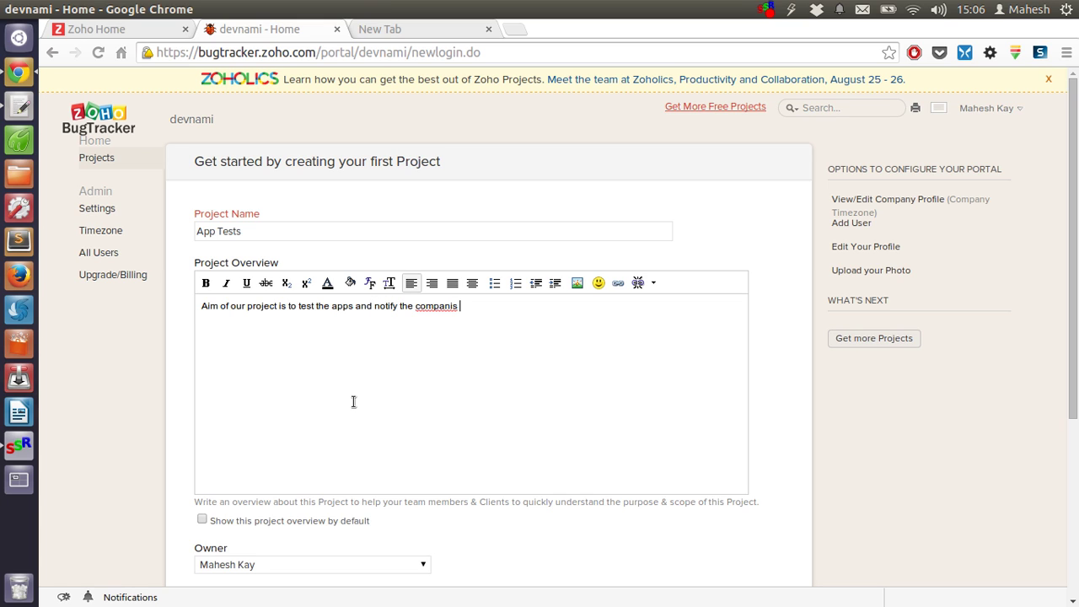
{"action": "key", "text": "BackSpace"}
{"action": "type", "text": "es for their perfom"}
{"action": "key", "text": "BackSpace"}
{"action": "type", "text": "rmance and "}
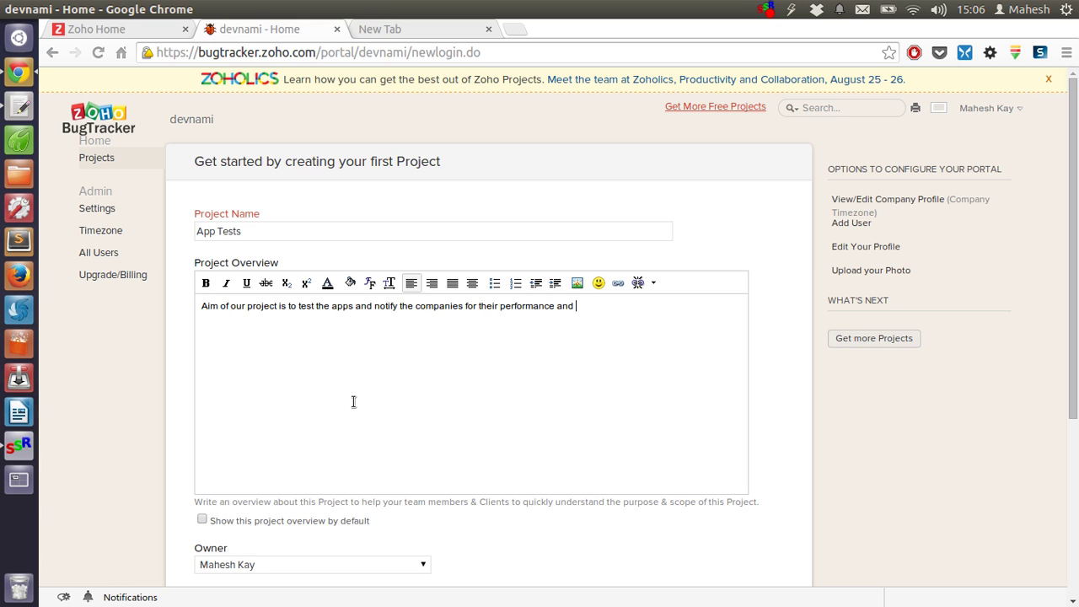
{"action": "type", "text": "usage status and tests."}
{"action": "scroll", "coordinate": [478, 388], "scroll_direction": "down", "scroll_amount": 5}
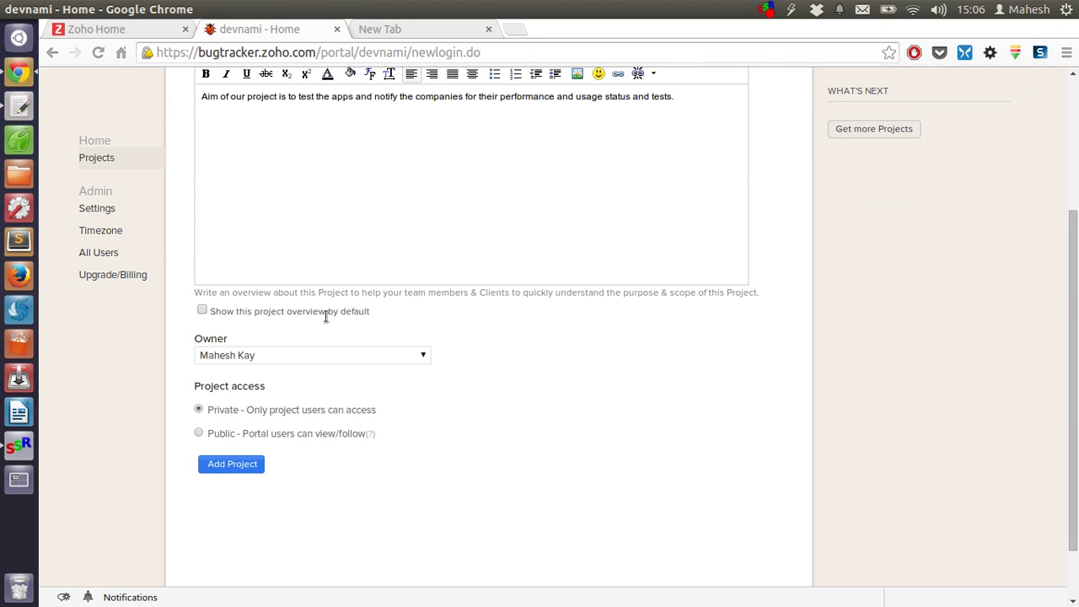
{"action": "left_click", "coordinate": [203, 310]}
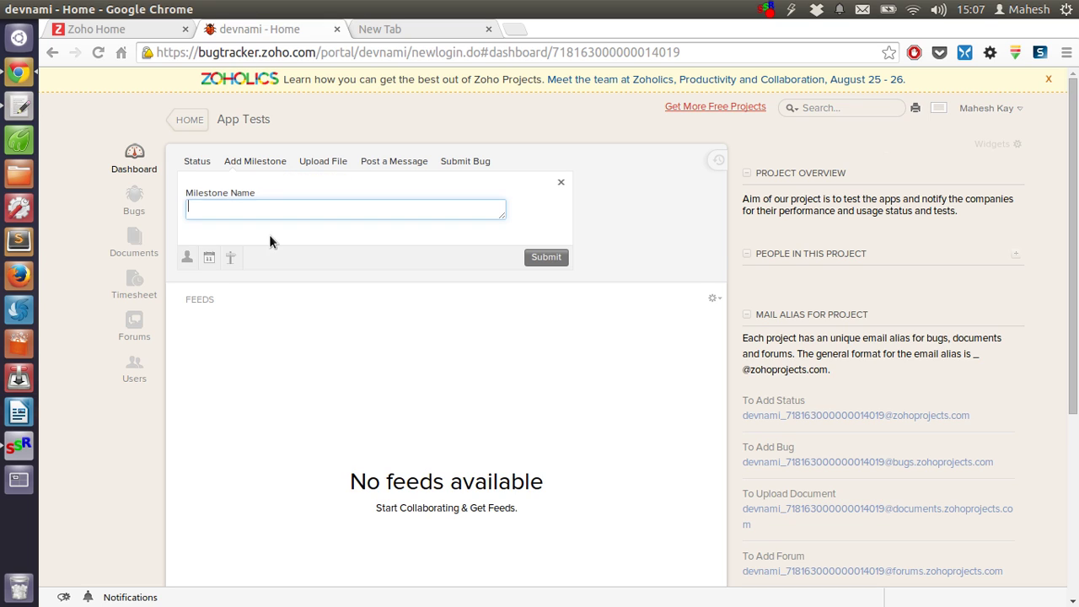
Step: Add the milestone 'Test android app for version 4.5', then start a new bug from Bugs
{"action": "type", "text": "Test android app for ver"}
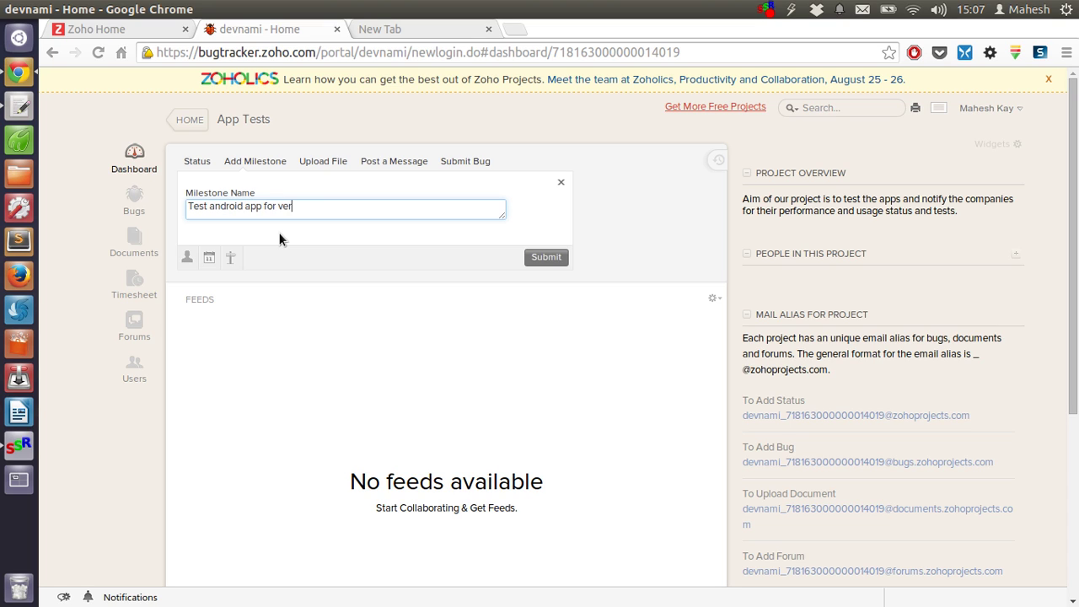
{"action": "type", "text": "sion 2.5"}
{"action": "key", "text": "BackSpace"}
{"action": "key", "text": "BackSpace"}
{"action": "key", "text": "BackSpace"}
{"action": "type", "text": "4.5"}
{"action": "left_click", "coordinate": [549, 260]}
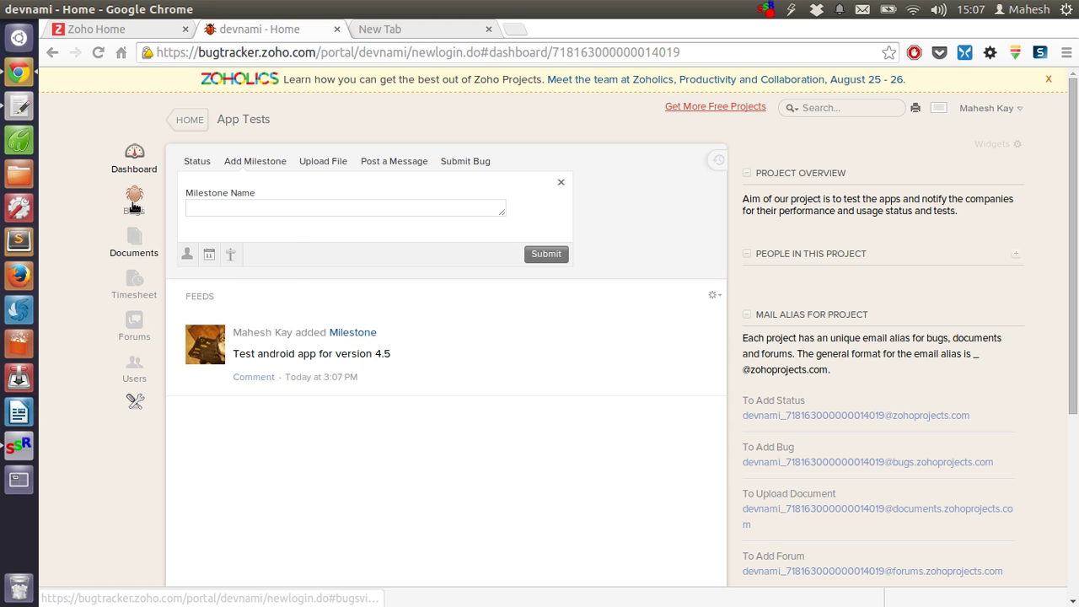
{"action": "left_click", "coordinate": [167, 196]}
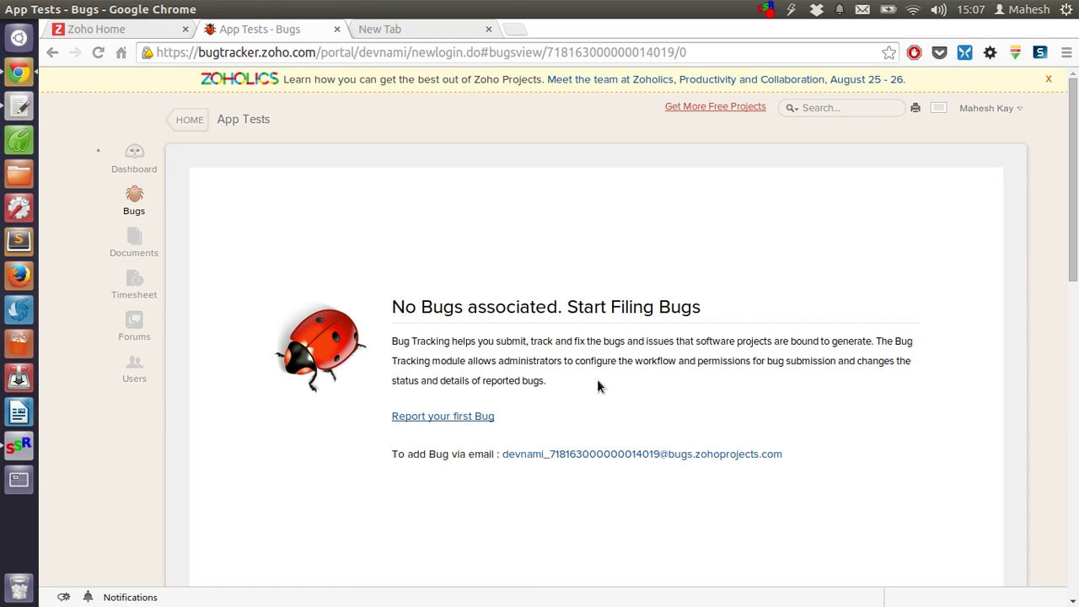
{"action": "left_click", "coordinate": [443, 416]}
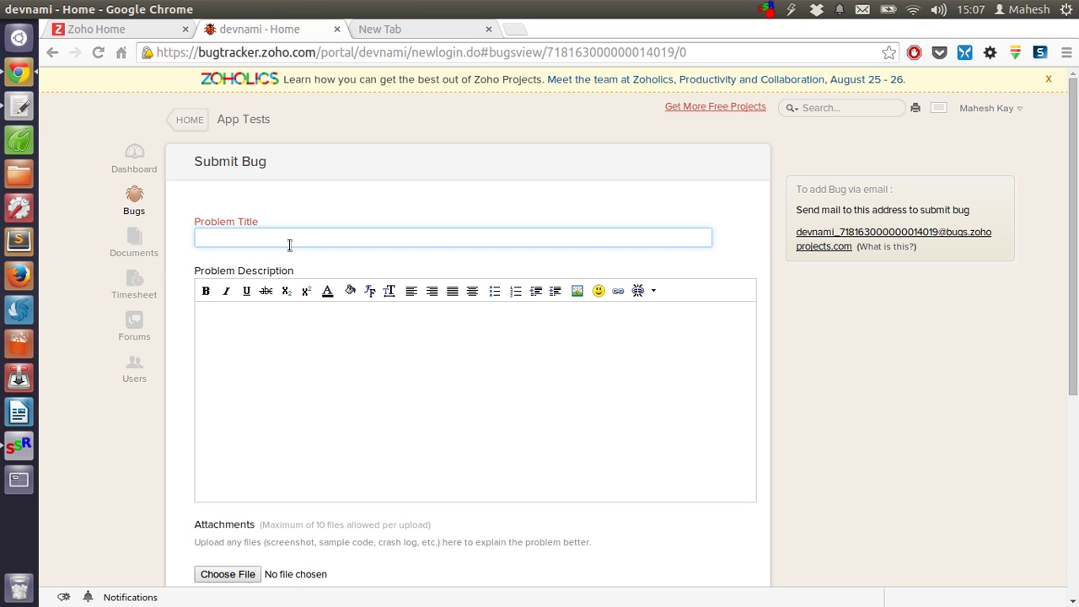
Step: Enter the bug title and the description 'Todolist app shows error while saving data on android kitkat.'
{"action": "type", "text": "Android Kitkat bug not resolved "}
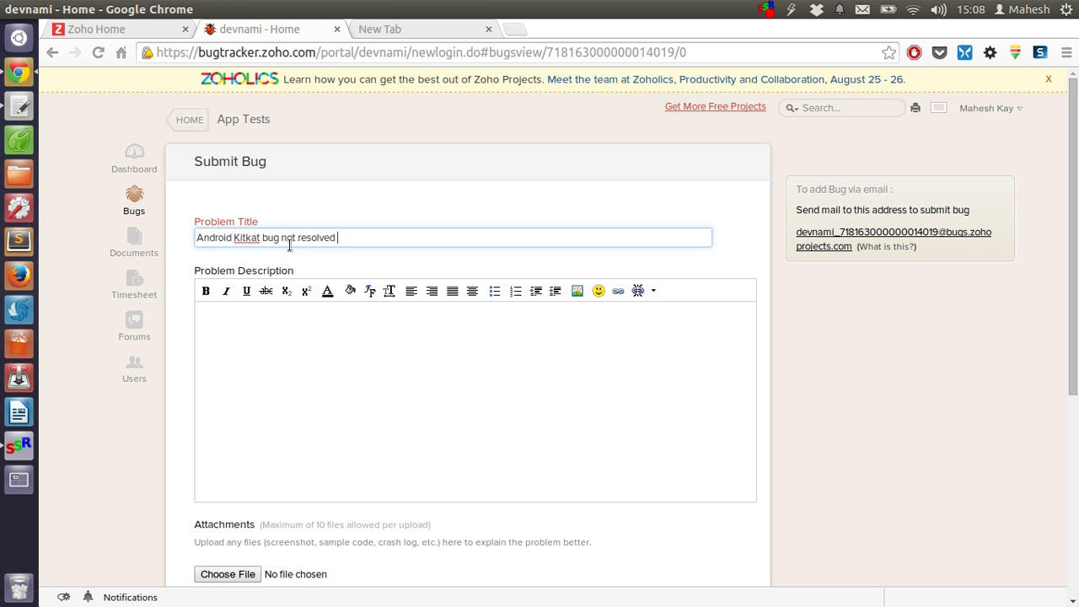
{"action": "type", "text": "for todolist app"}
{"action": "key", "text": "Tab"}
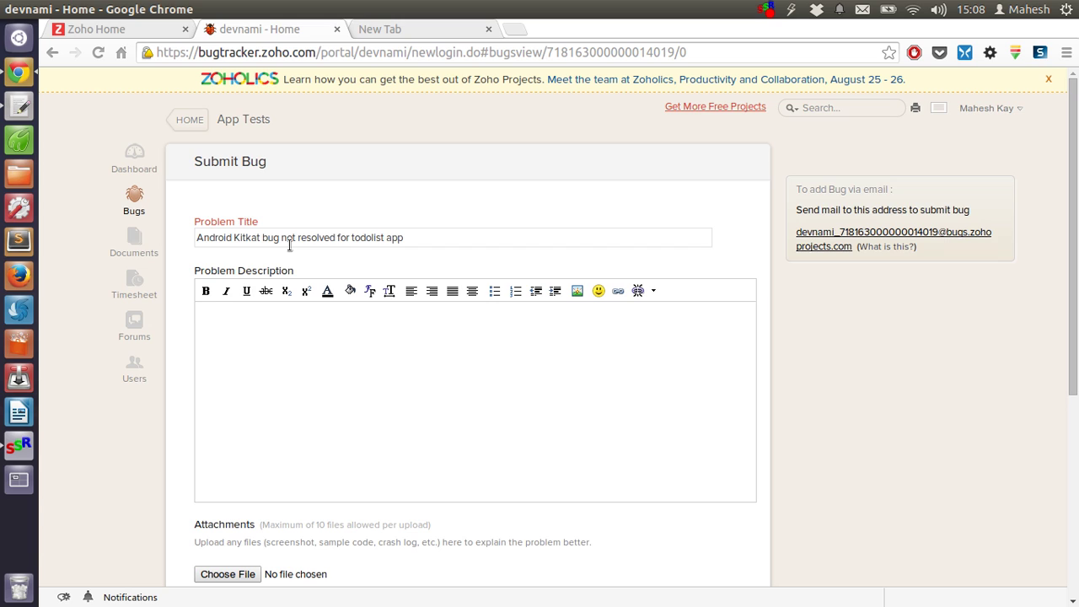
{"action": "type", "text": "Todolist app shows error "}
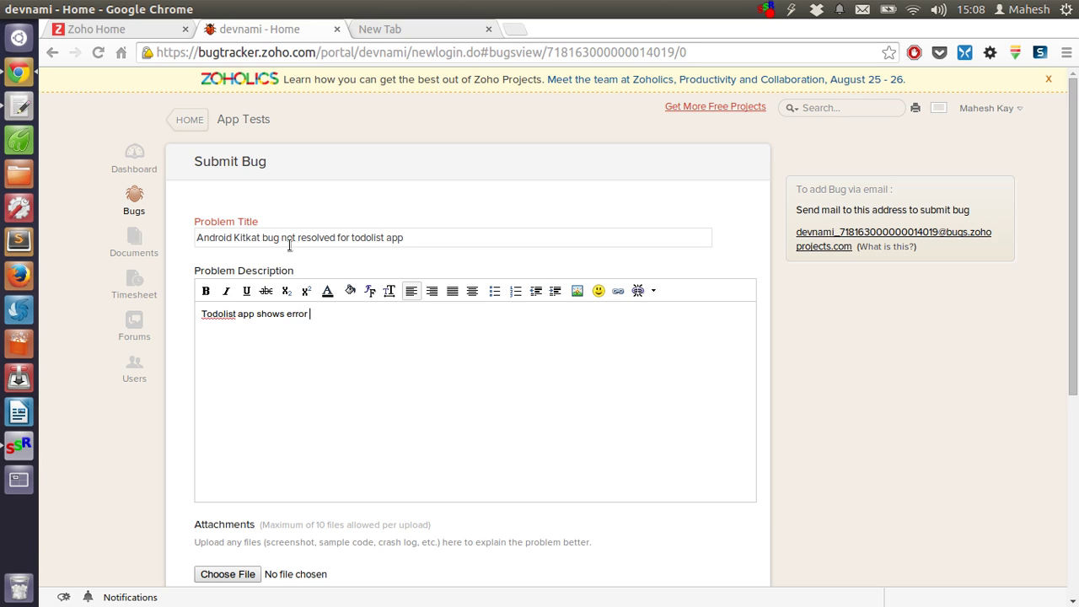
{"action": "type", "text": "while saving data on android "}
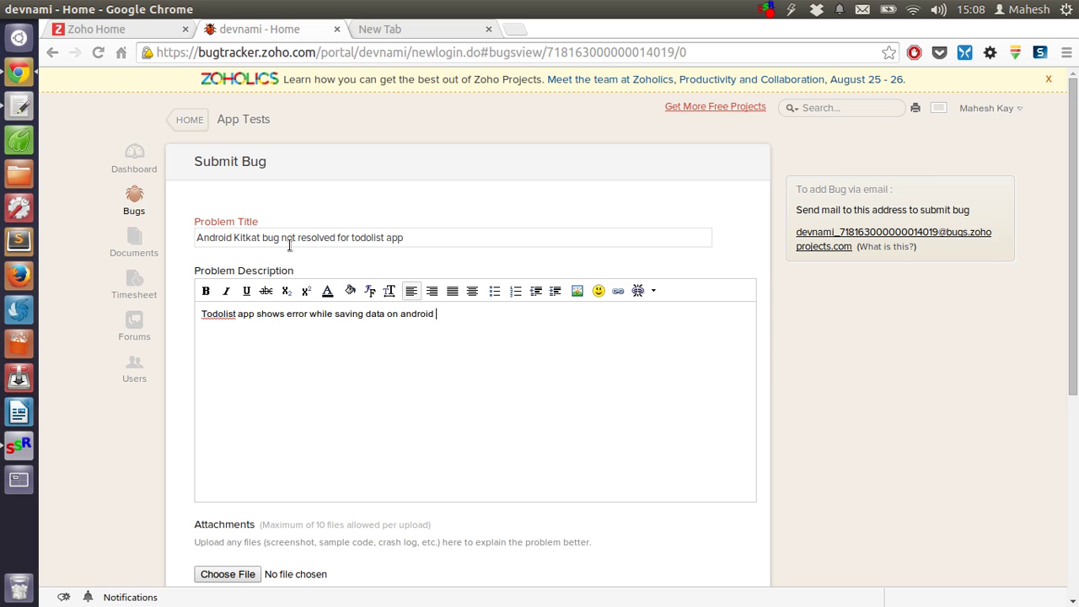
{"action": "type", "text": "kitkat."}
Step: Set reproducibility to Always, classification to Data loss, and assign the bug to the only user
{"action": "scroll", "coordinate": [323, 224], "scroll_direction": "down", "scroll_amount": 5}
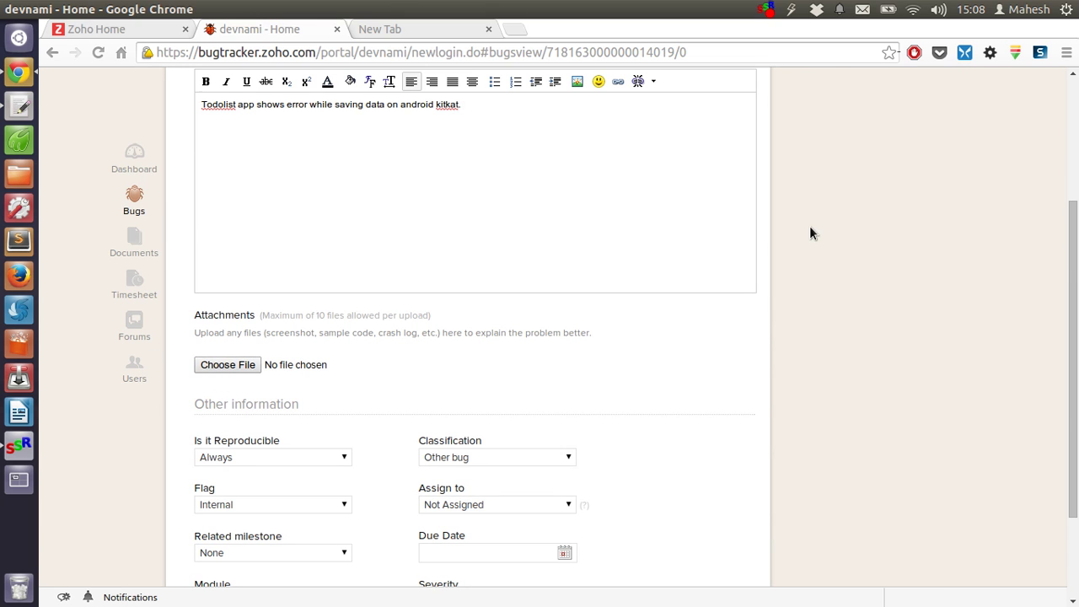
{"action": "scroll", "coordinate": [810, 228], "scroll_direction": "down", "scroll_amount": 3}
{"action": "left_click", "coordinate": [275, 325]}
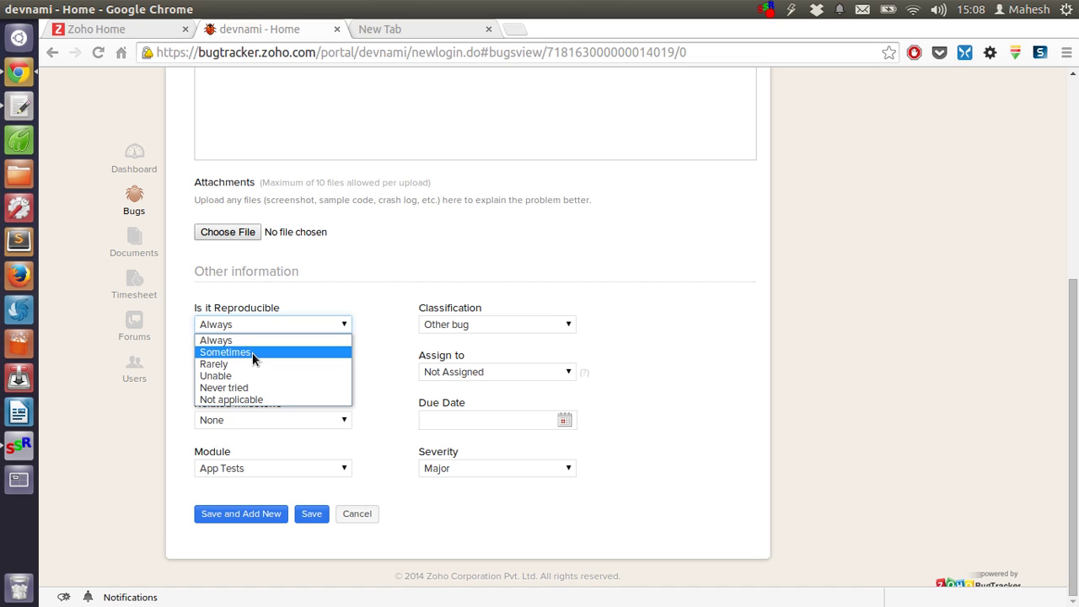
{"action": "left_click", "coordinate": [256, 340]}
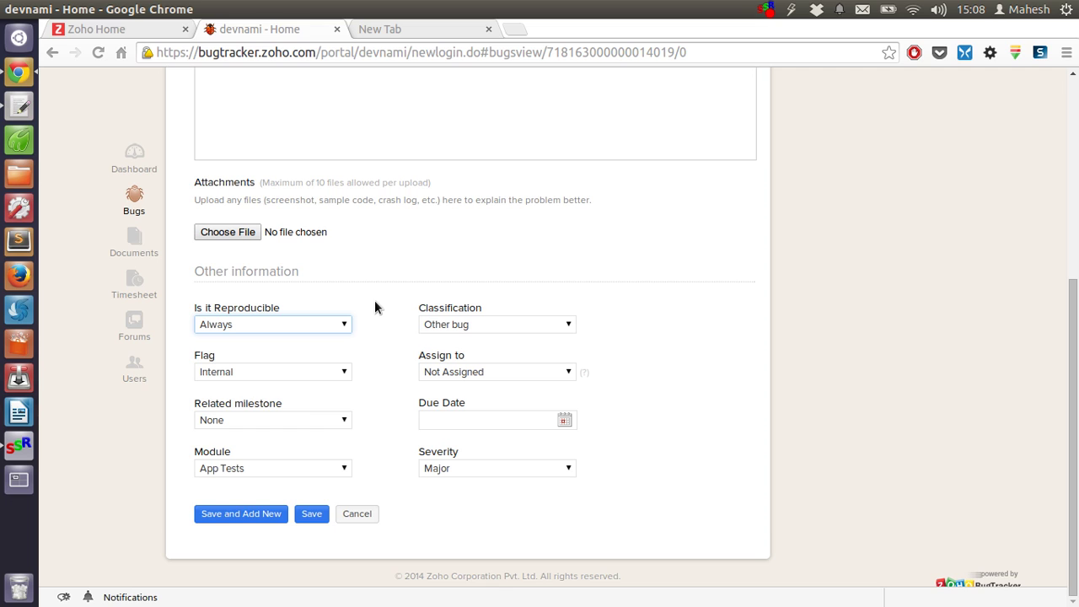
{"action": "left_click", "coordinate": [492, 326]}
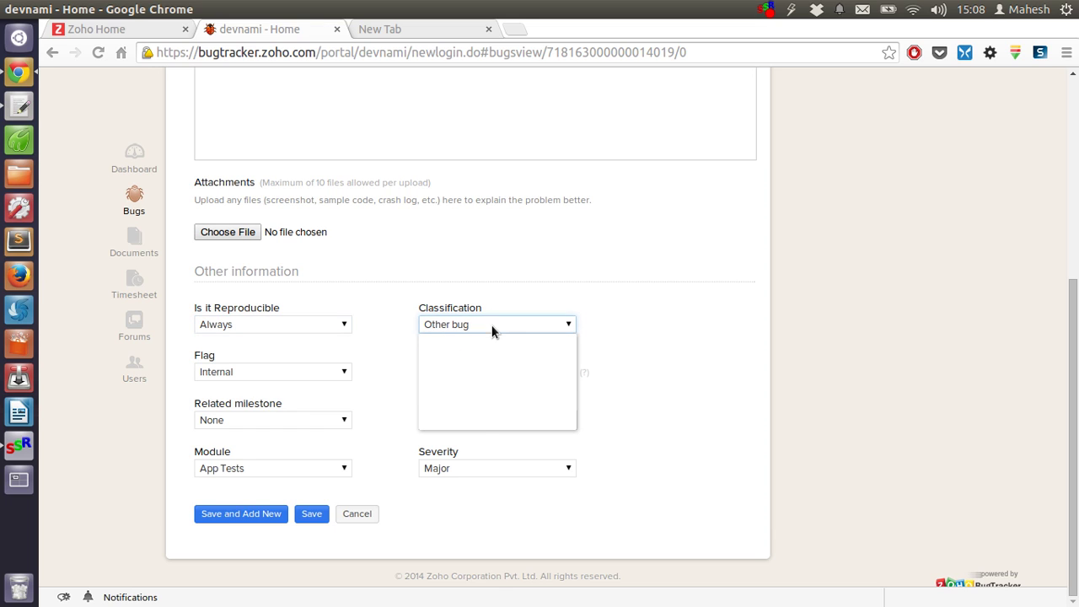
{"action": "left_click", "coordinate": [472, 364]}
{"action": "left_click", "coordinate": [441, 371]}
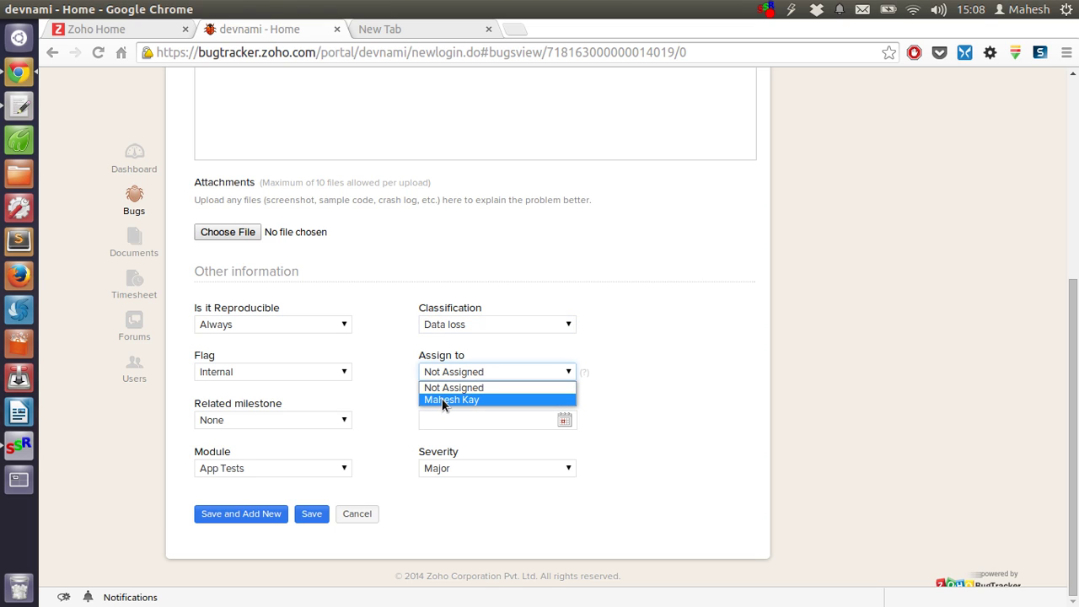
{"action": "left_click", "coordinate": [442, 400]}
Step: Keep the flag Internal, link the version 4.5 milestone, and set due date 08-03-2014
{"action": "left_click", "coordinate": [268, 375]}
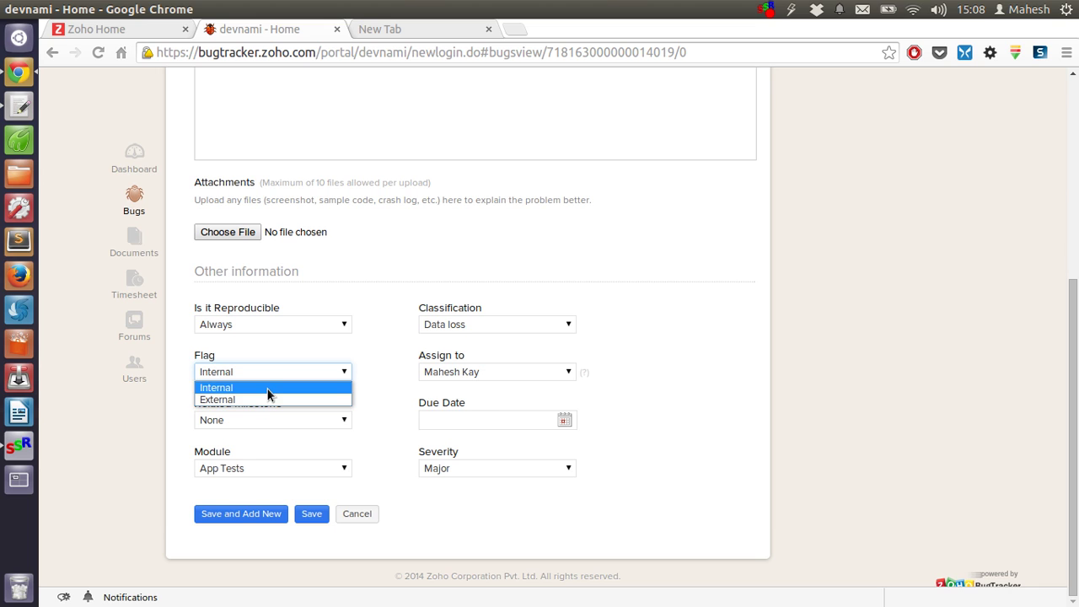
{"action": "left_click", "coordinate": [268, 390]}
{"action": "left_click", "coordinate": [270, 419]}
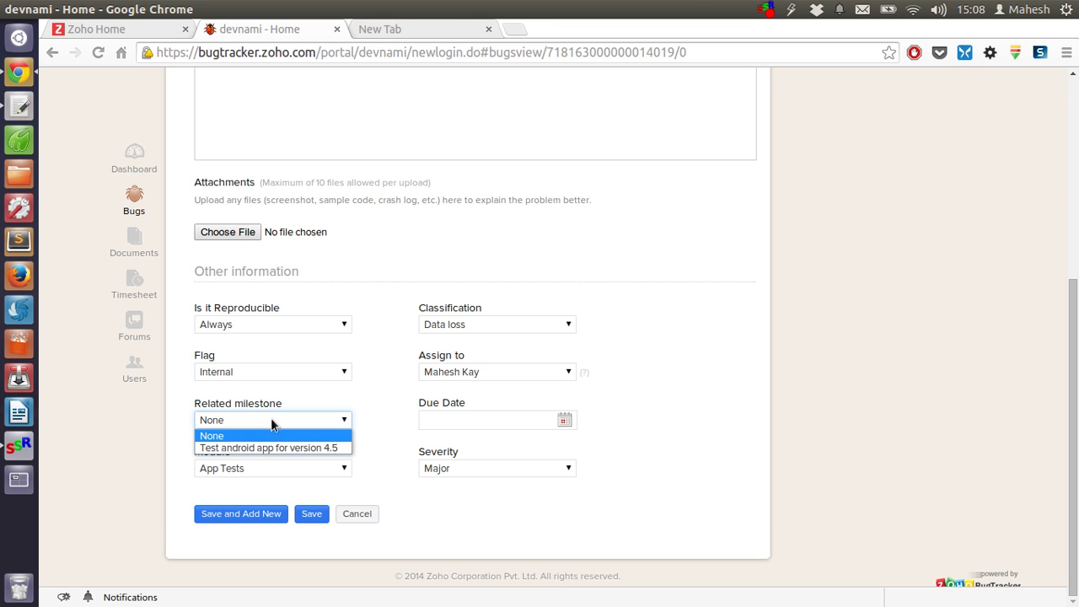
{"action": "left_click", "coordinate": [314, 447]}
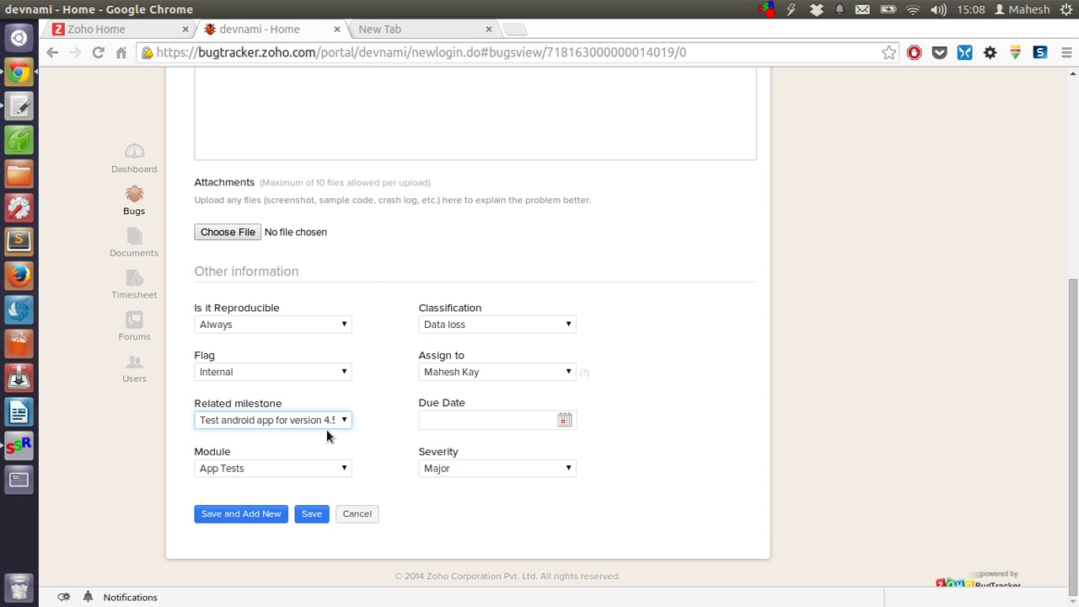
{"action": "left_click", "coordinate": [565, 420]}
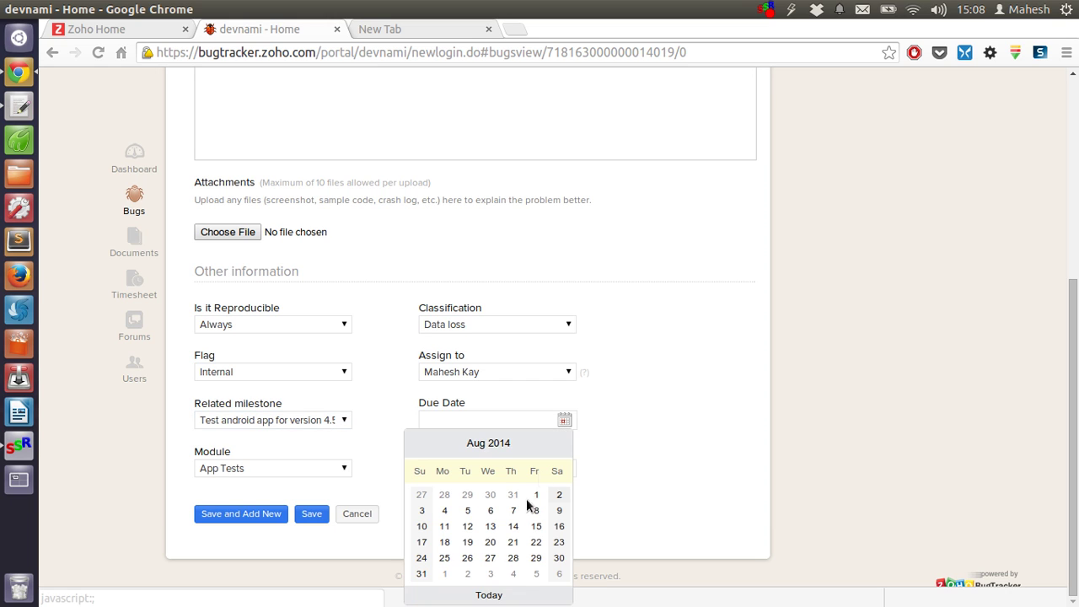
{"action": "left_click", "coordinate": [422, 510]}
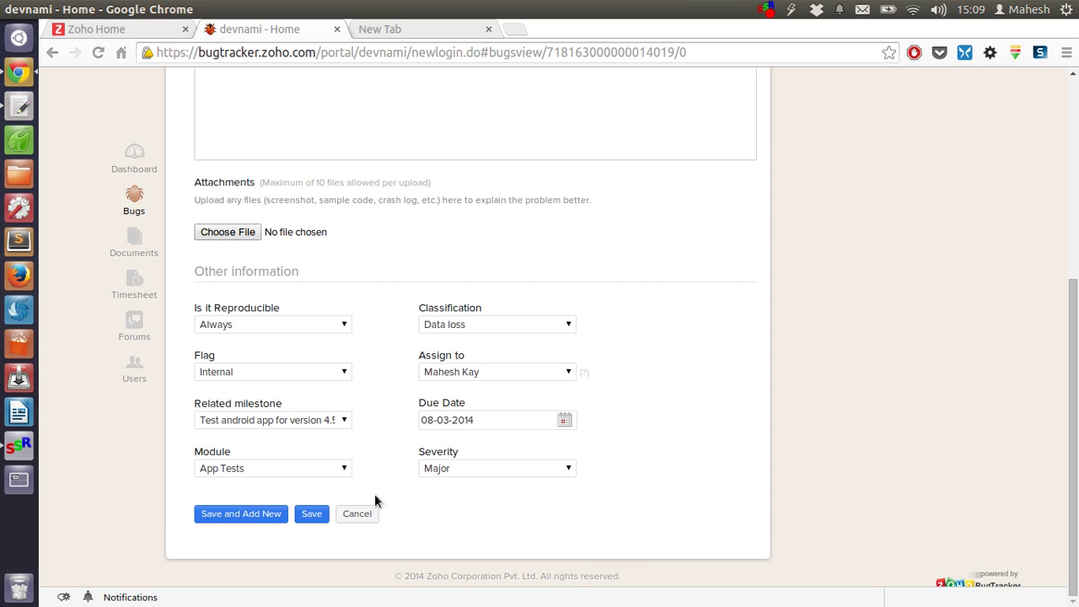
Step: Keep module App Tests and severity Major, then save the bug
{"action": "left_click", "coordinate": [290, 461]}
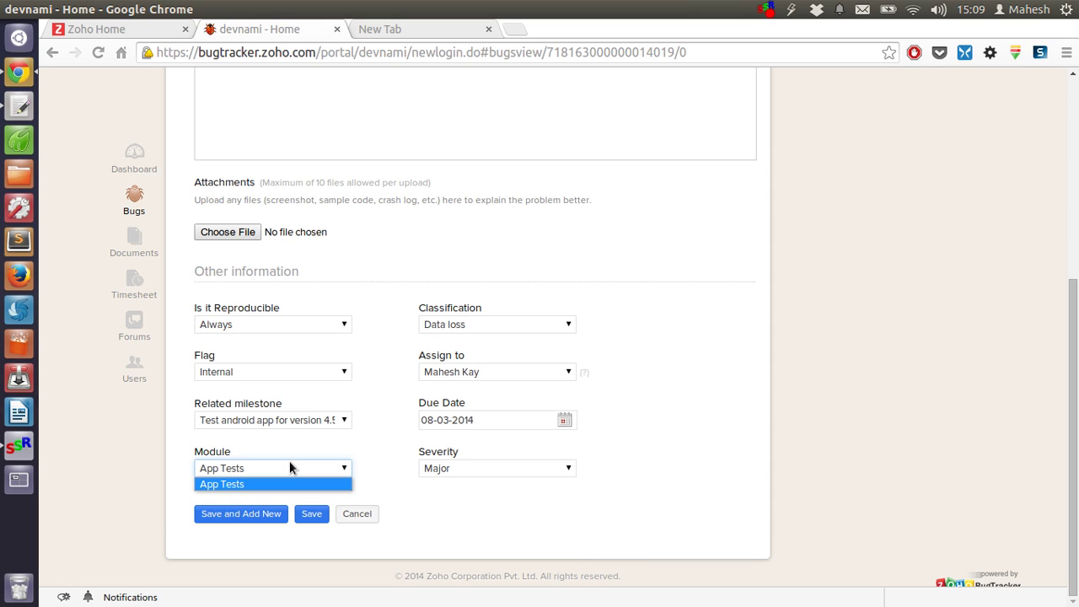
{"action": "left_click", "coordinate": [222, 483]}
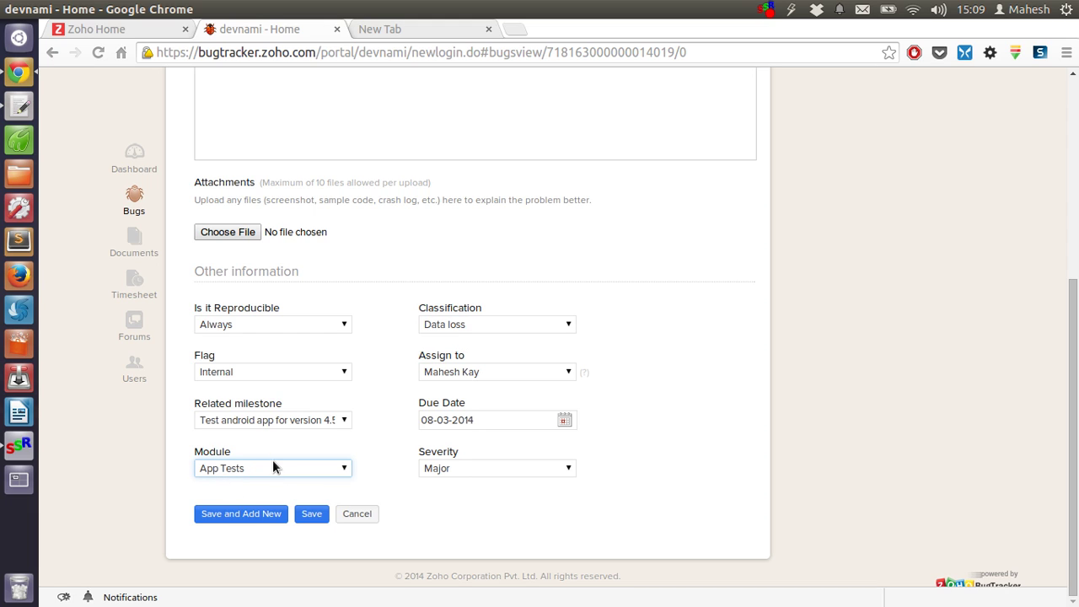
{"action": "left_click", "coordinate": [452, 470]}
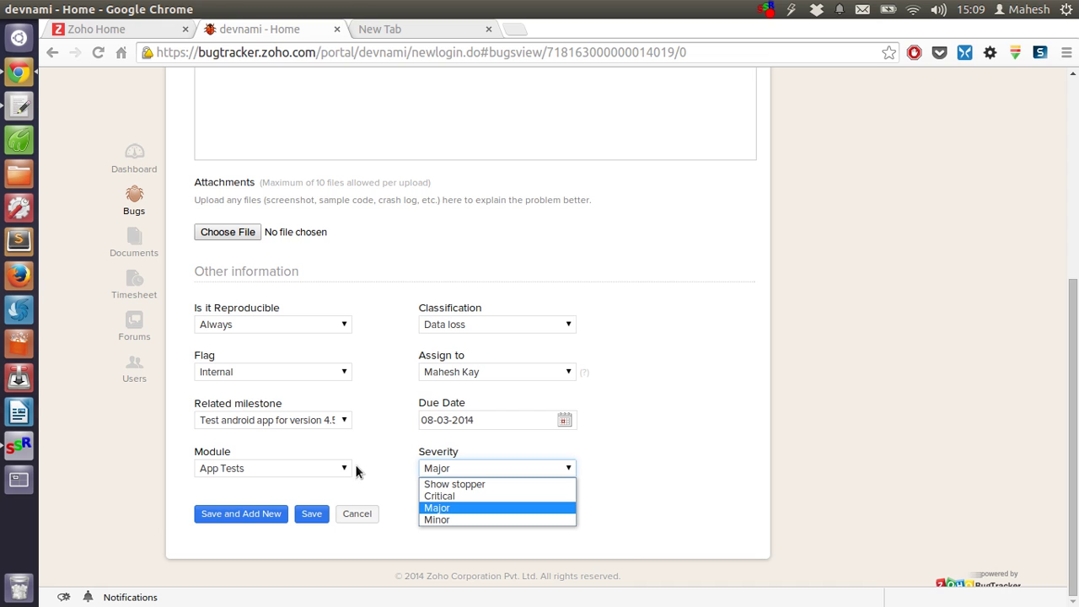
{"action": "left_click", "coordinate": [373, 427]}
{"action": "left_click", "coordinate": [311, 514]}
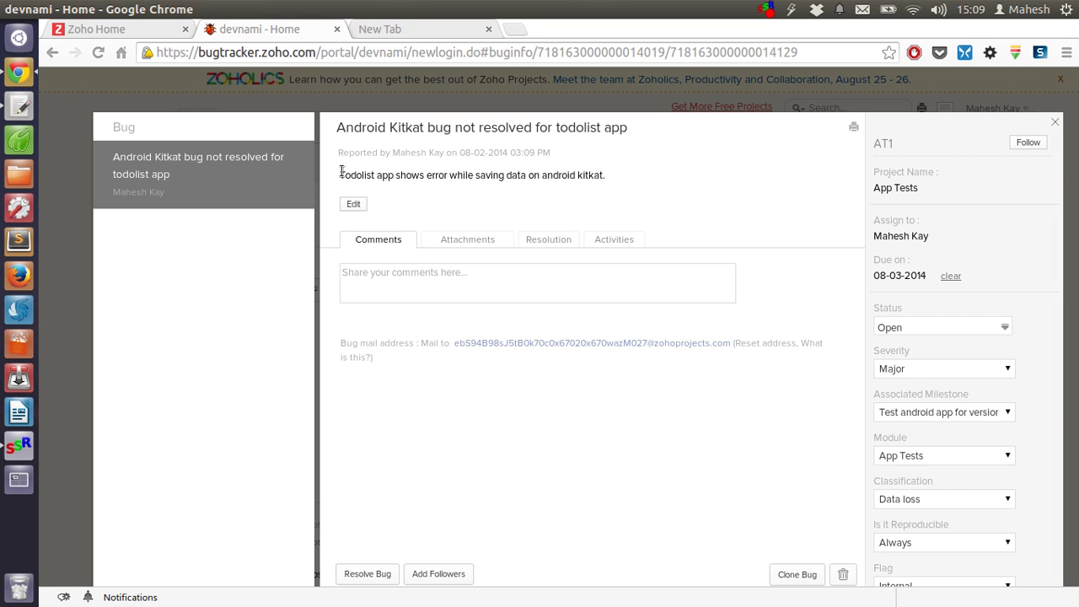
Step: Close the AT1 bug details and go to the App Tests dashboard
{"action": "left_click", "coordinate": [1054, 124]}
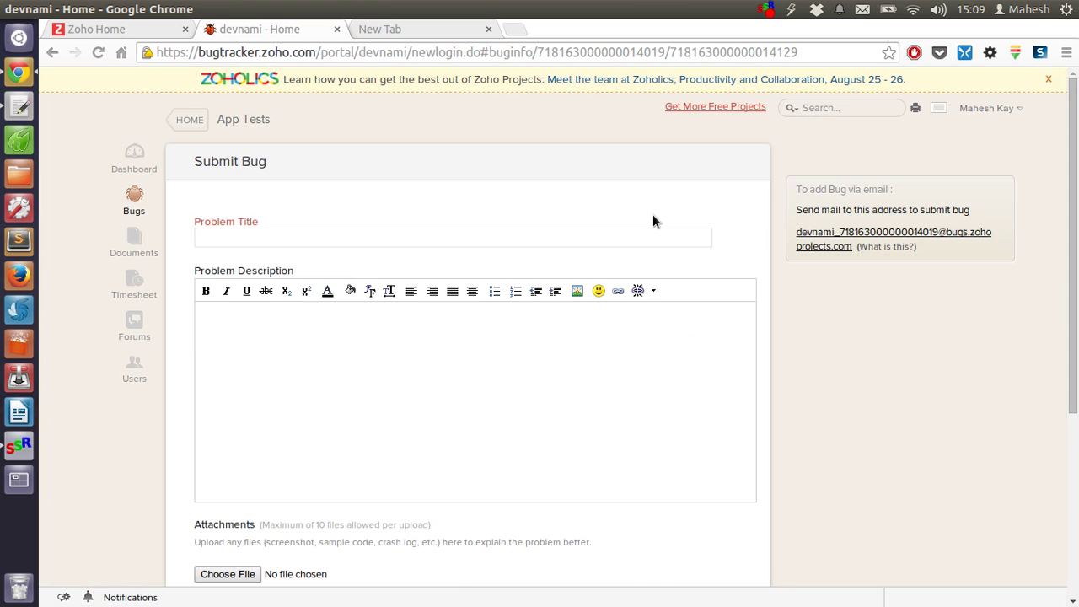
{"action": "left_click", "coordinate": [134, 157]}
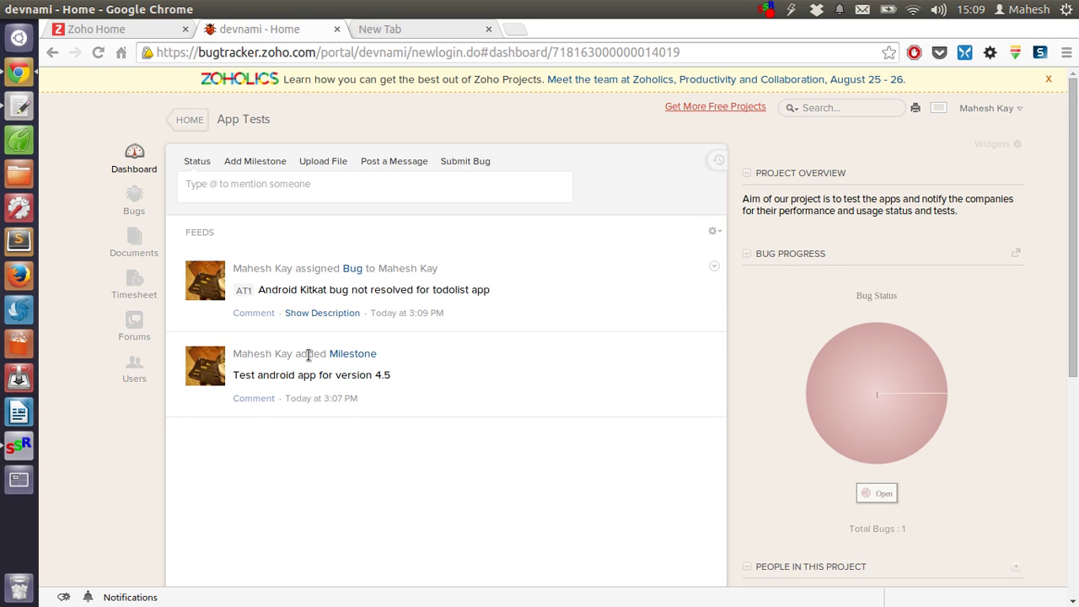
Step: Inspect the Bug Status chart and the mail alias section, then scroll back to the dashboard top
{"action": "mouse_move", "coordinate": [861, 379]}
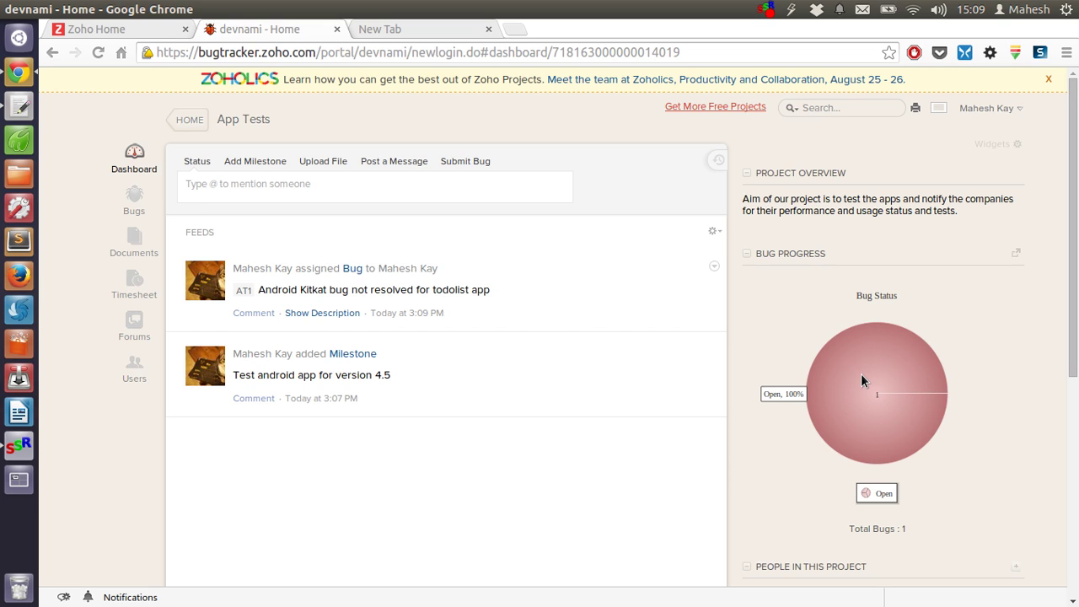
{"action": "scroll", "coordinate": [814, 253], "scroll_direction": "down", "scroll_amount": 4}
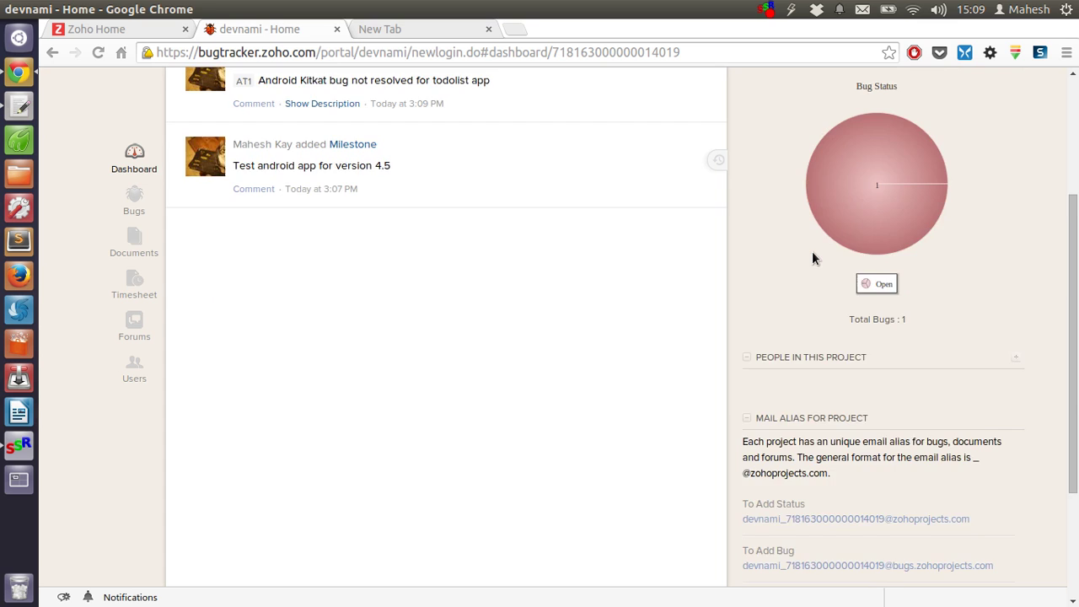
{"action": "scroll", "coordinate": [814, 253], "scroll_direction": "down", "scroll_amount": 1}
{"action": "left_click_drag", "start_coordinate": [749, 256], "coordinate": [865, 289]}
{"action": "left_click", "coordinate": [1058, 379]}
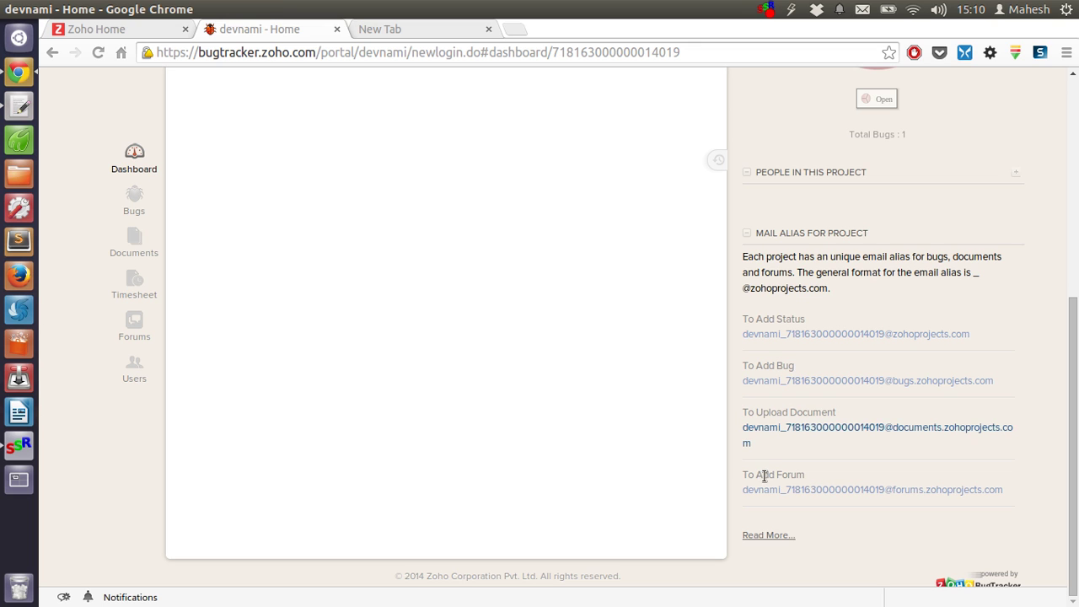
{"action": "left_click_drag", "start_coordinate": [1075, 425], "coordinate": [1077, 193]}
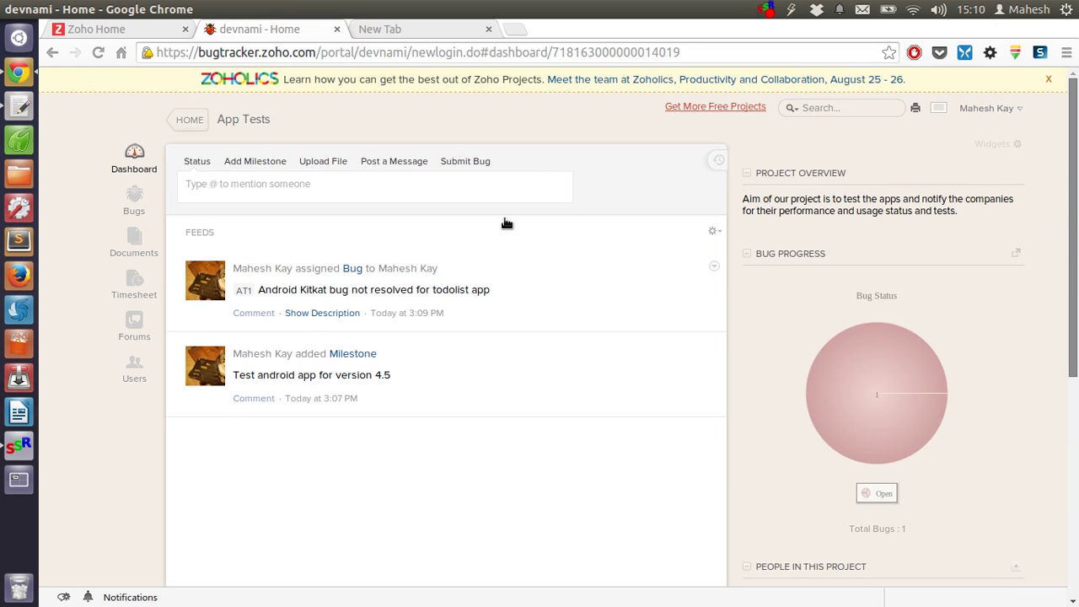
Step: Open the project's Documents page and select its introduction heading and paragraph
{"action": "left_click", "coordinate": [133, 249]}
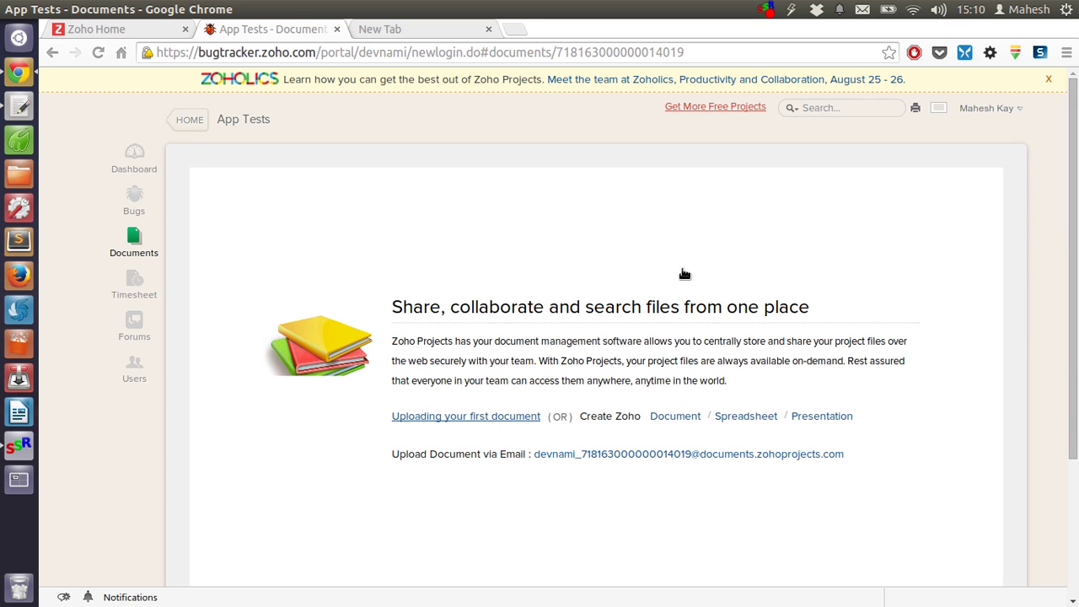
{"action": "left_click", "coordinate": [393, 307]}
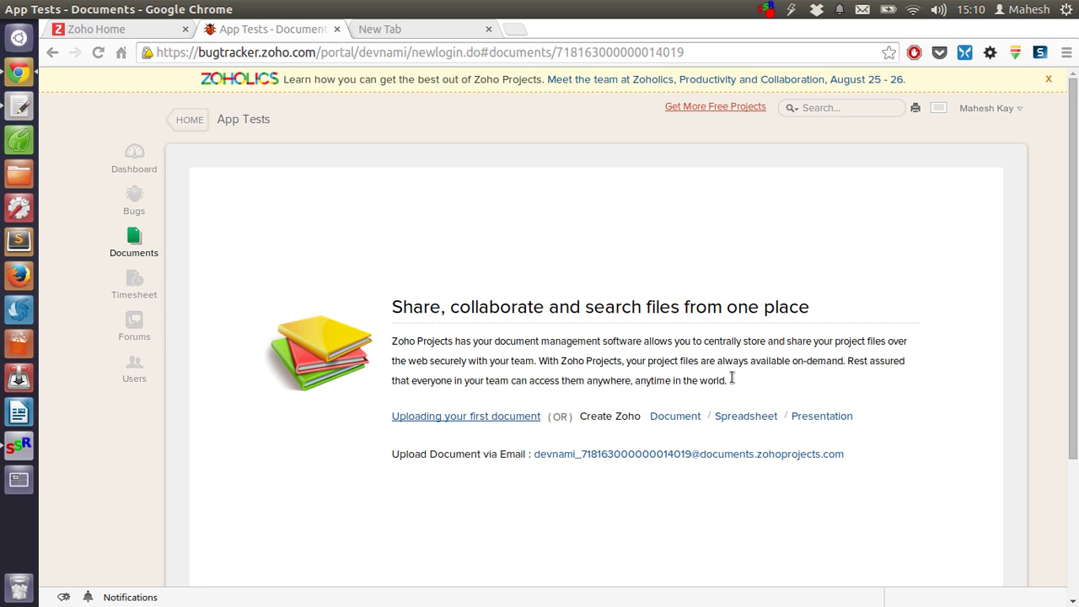
{"action": "left_click", "coordinate": [732, 378], "text": "shift"}
Step: Browse the Timesheet and Forums pages, then move on to the Users page
{"action": "left_click", "coordinate": [148, 291]}
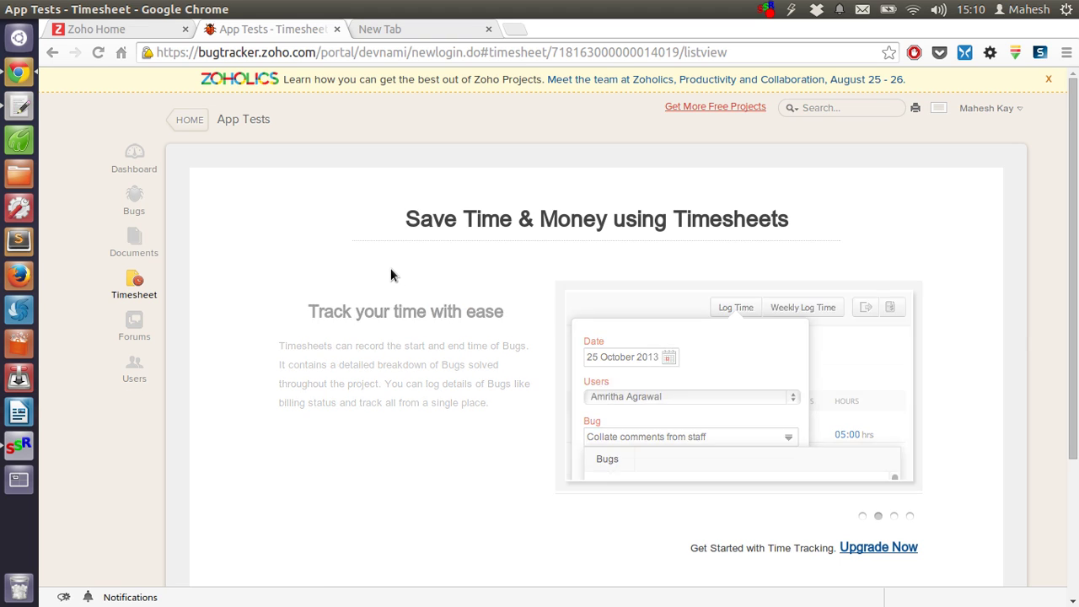
{"action": "scroll", "coordinate": [391, 278], "scroll_direction": "down", "scroll_amount": 1}
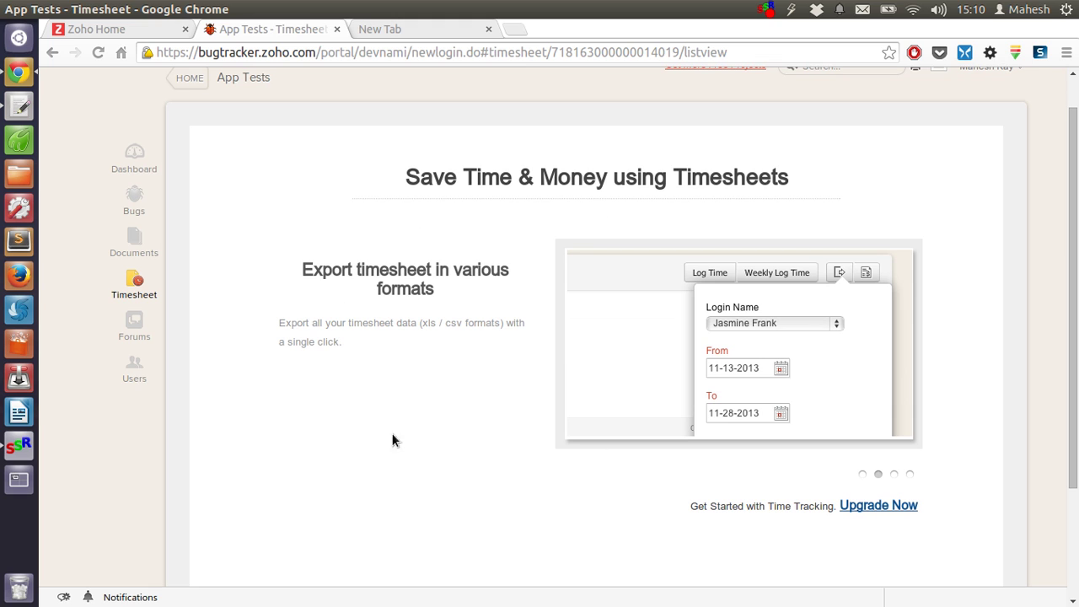
{"action": "left_click", "coordinate": [137, 325]}
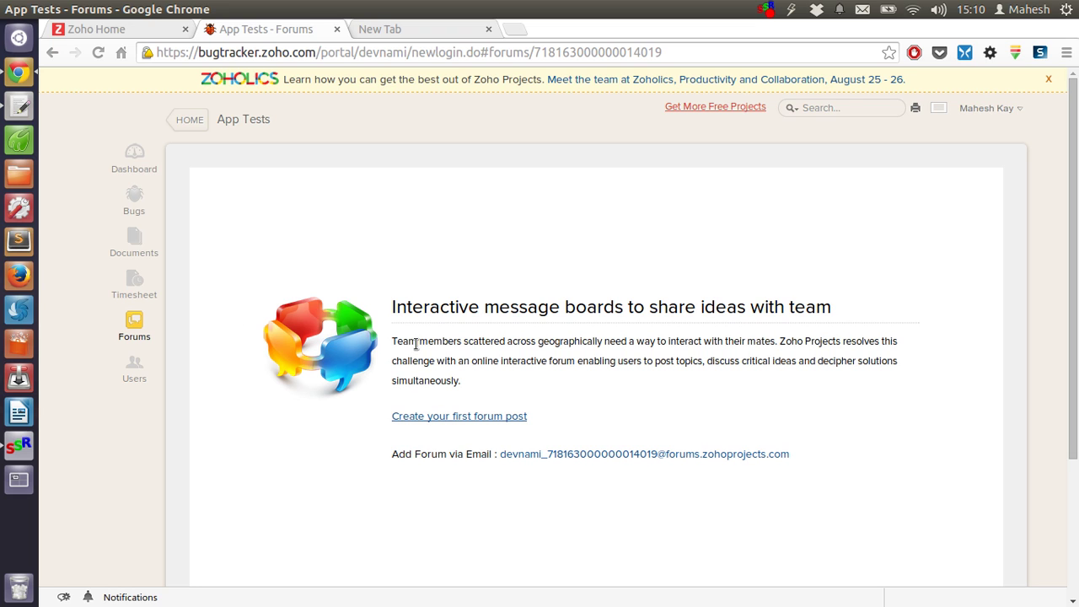
{"action": "triple_click", "coordinate": [469, 380]}
{"action": "left_click", "coordinate": [469, 383]}
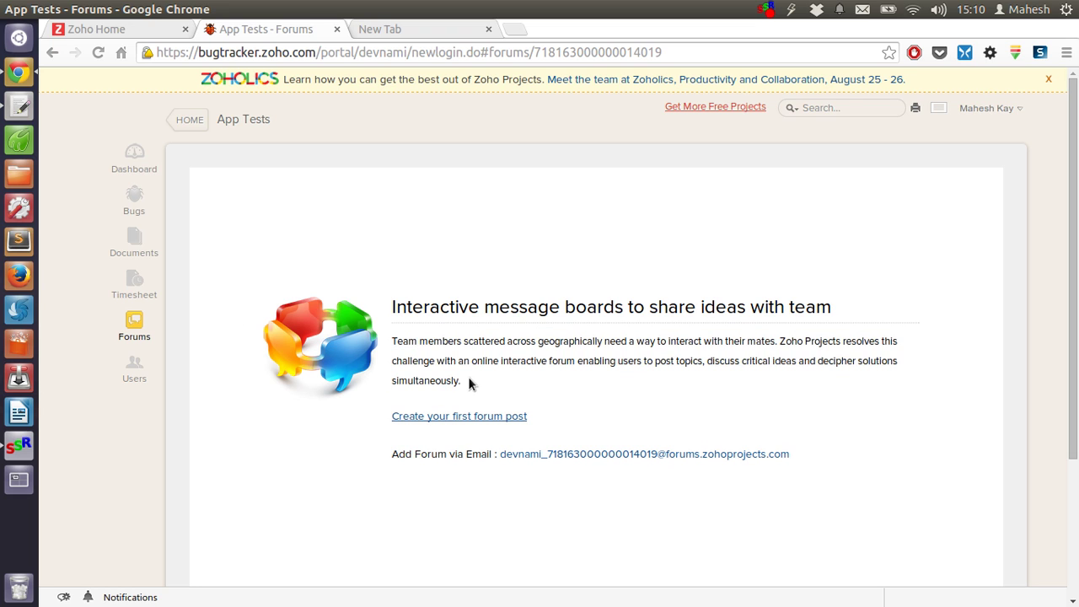
{"action": "left_click", "coordinate": [132, 377]}
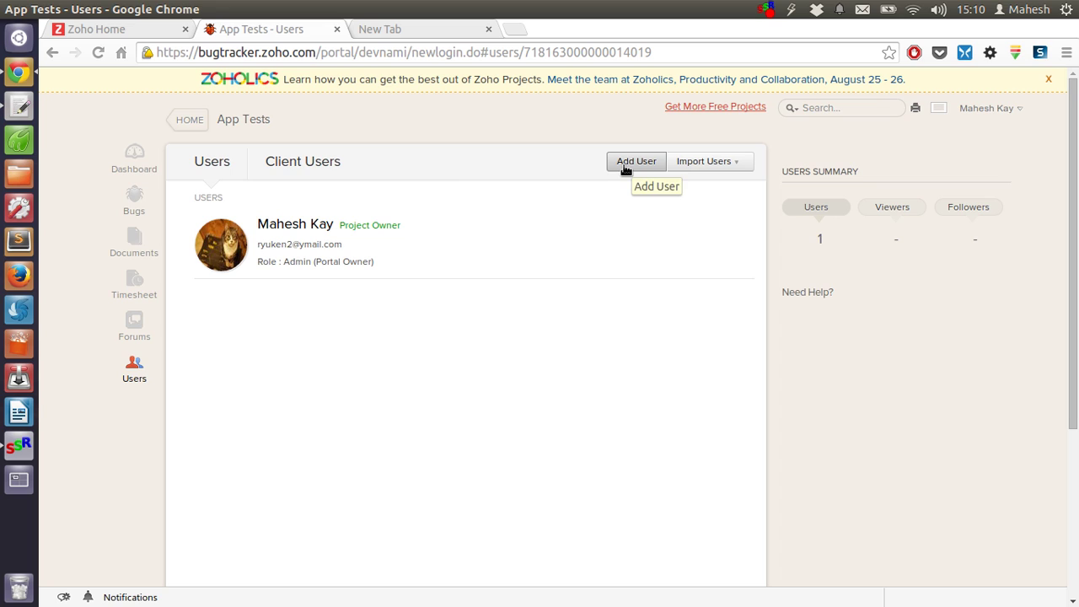
Step: Review the Import Users options, then the Client Users tab and Add Client Company
{"action": "left_click", "coordinate": [713, 164]}
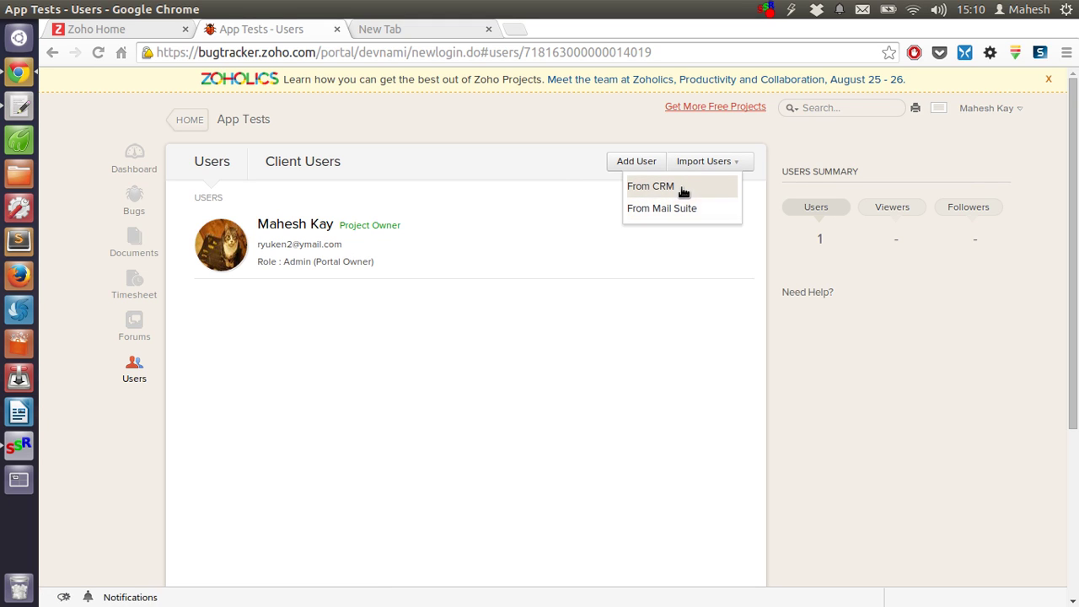
{"action": "left_click", "coordinate": [413, 271]}
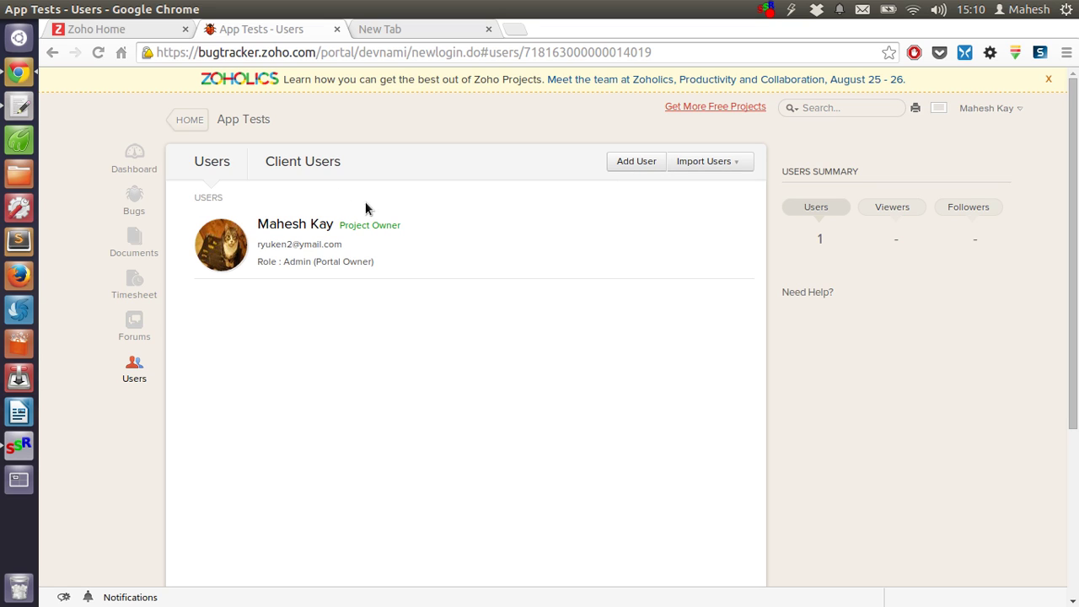
{"action": "left_click", "coordinate": [423, 159]}
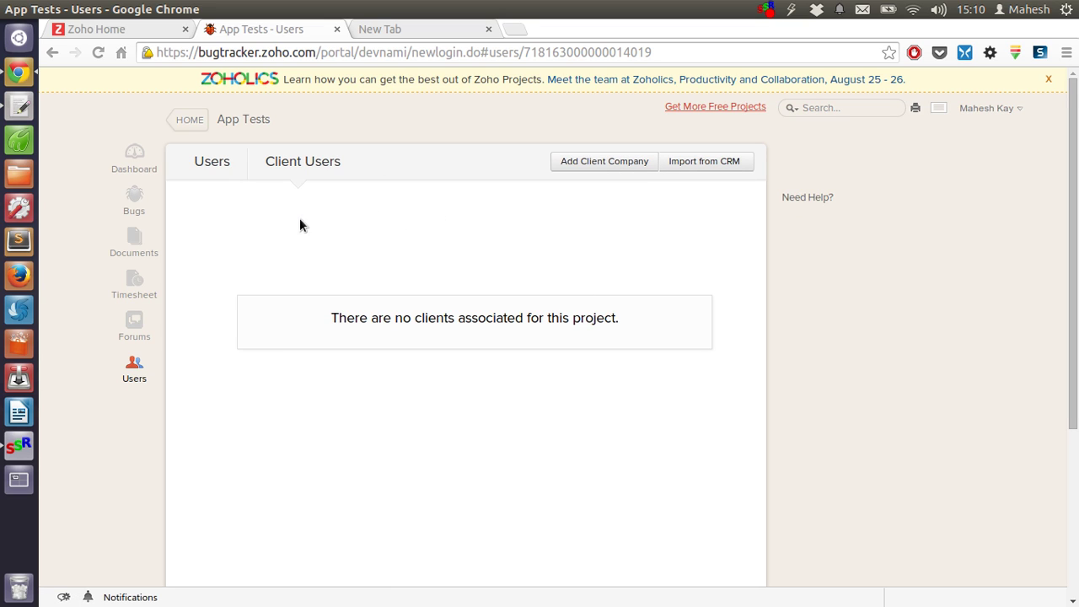
{"action": "left_click", "coordinate": [578, 161]}
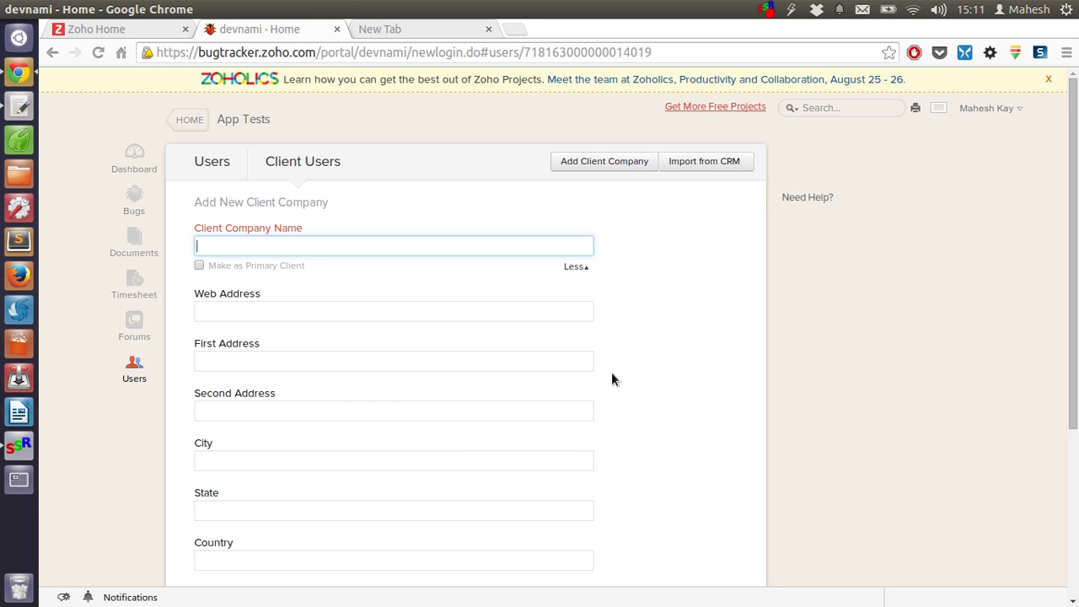
Step: Go back to the App Tests users list and then the project dashboard
{"action": "scroll", "coordinate": [610, 371], "scroll_direction": "down", "scroll_amount": 3}
{"action": "scroll", "coordinate": [608, 371], "scroll_direction": "up", "scroll_amount": 3}
{"action": "left_click", "coordinate": [217, 163]}
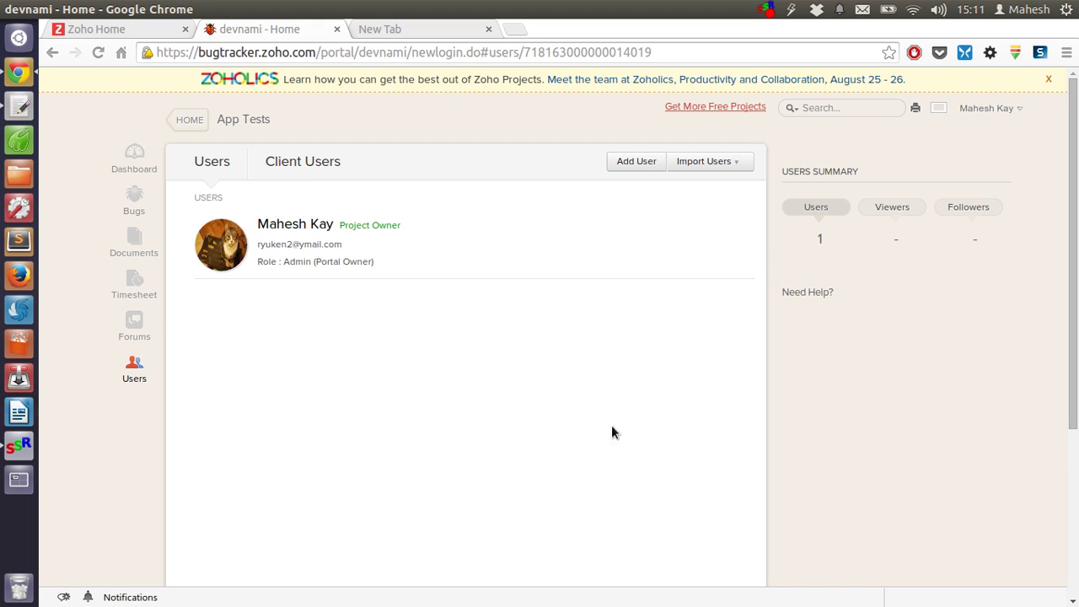
{"action": "left_click", "coordinate": [134, 159]}
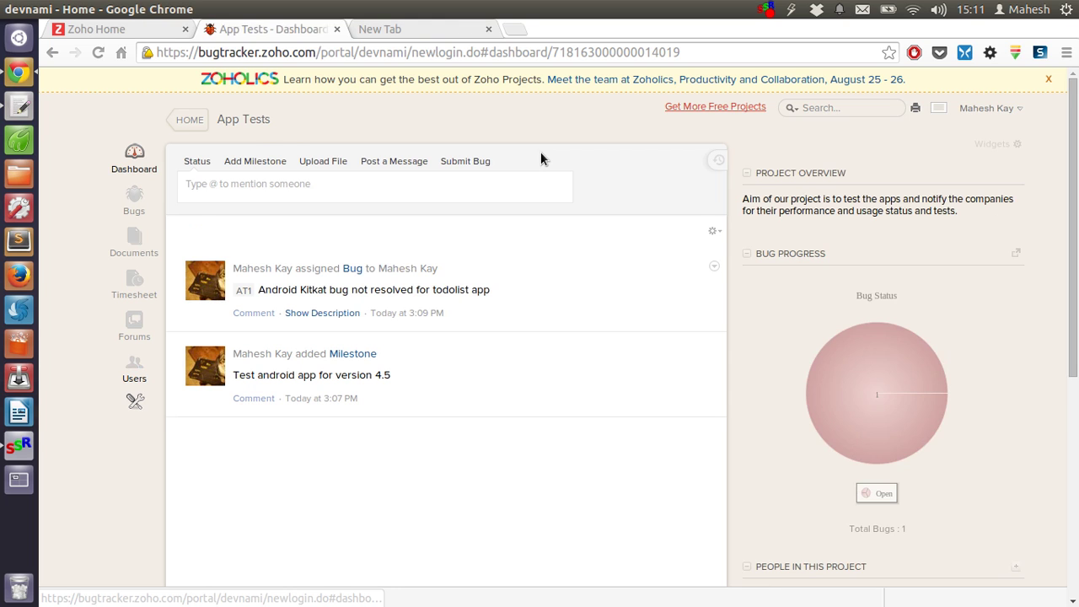
Step: Close the Zoholics promotional banner on the App Tests dashboard
{"action": "left_click", "coordinate": [1049, 80]}
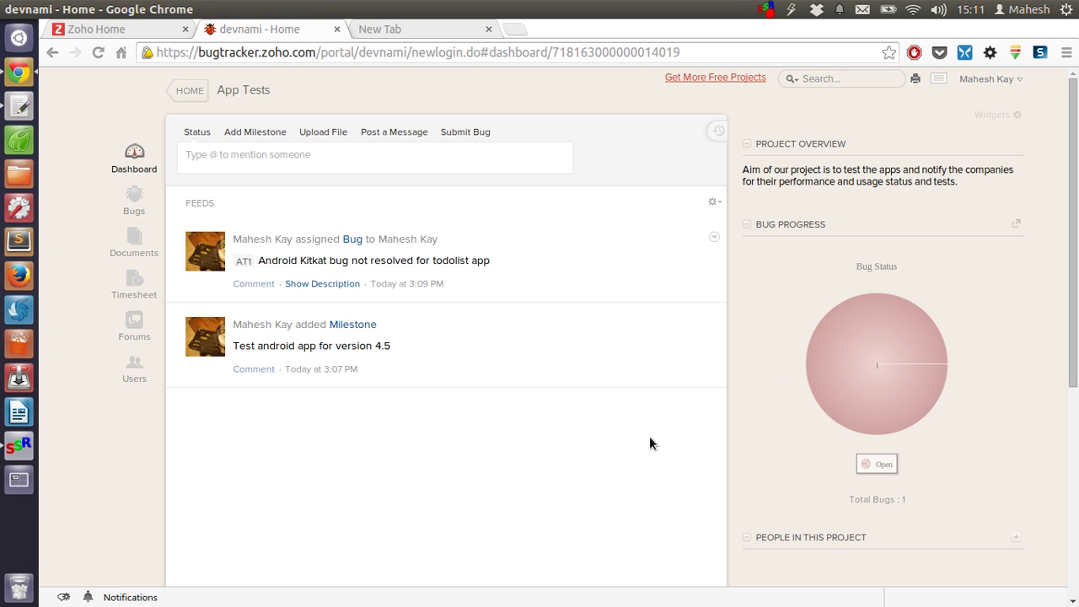
{"action": "mouse_move", "coordinate": [132, 209]}
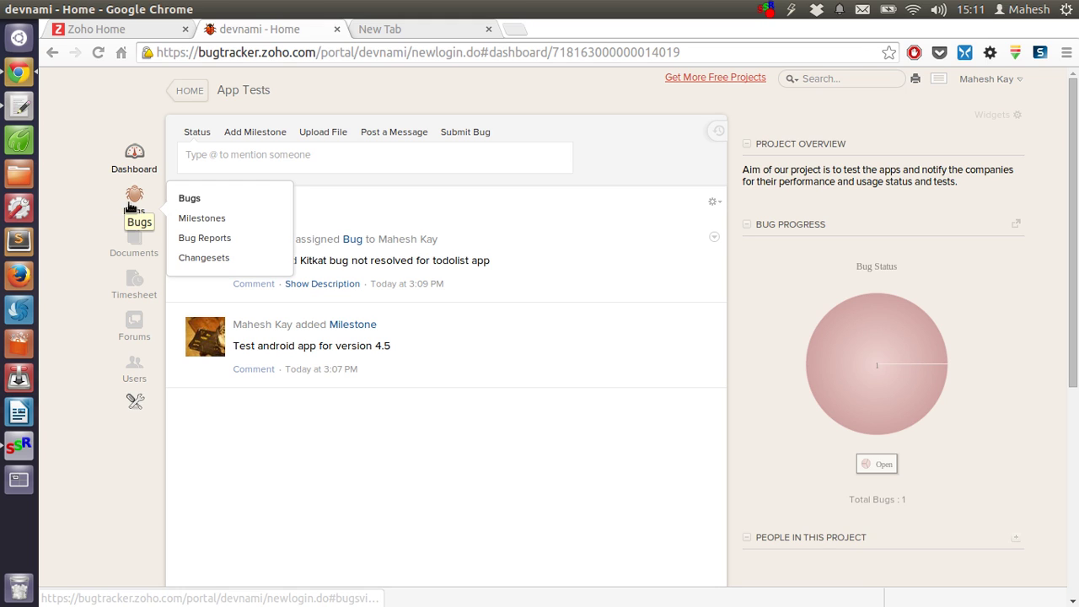